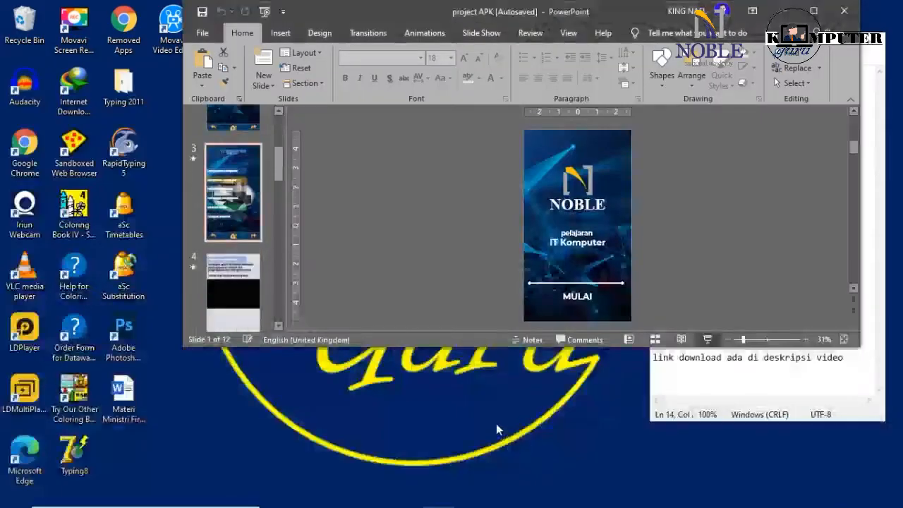
Select slide 1 of the presentation, maximize the window and show the slide transition effects
drag(283, 119, 282, 116)
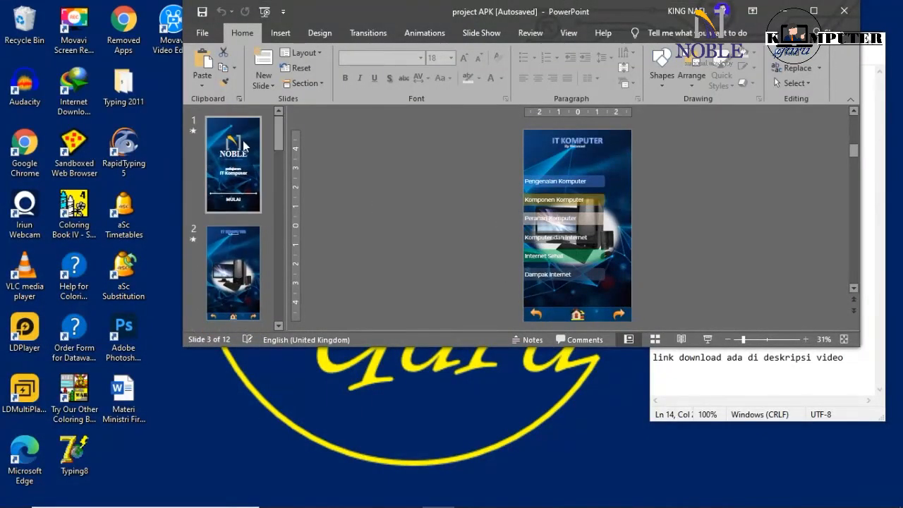
click(242, 143)
click(811, 12)
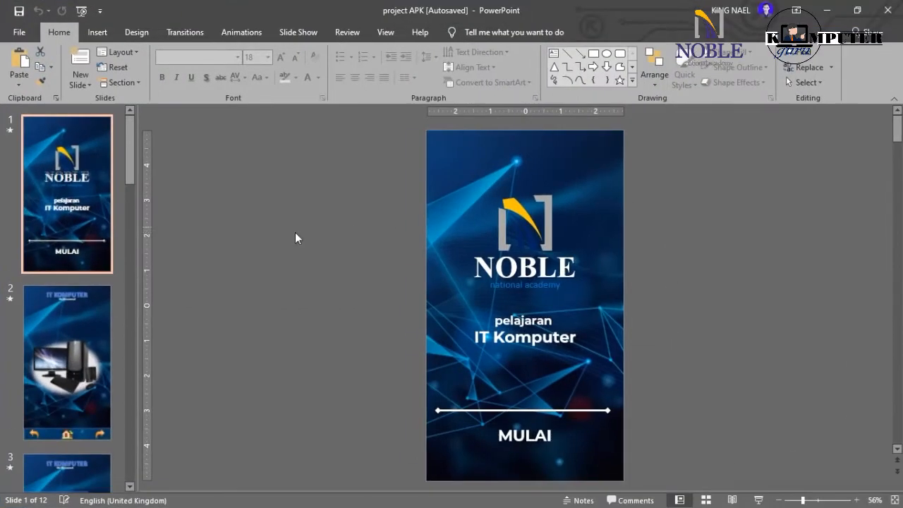
click(201, 31)
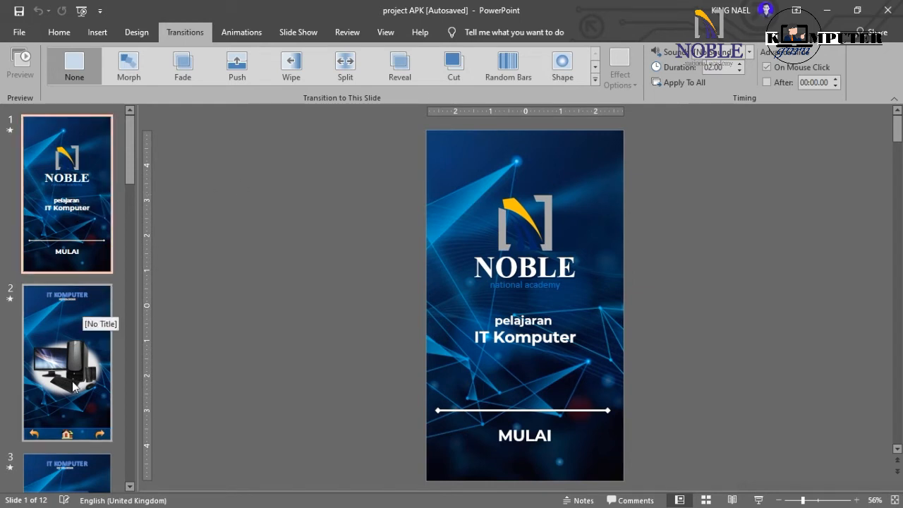
Look through slides 1 to 4 of the presentation
click(79, 325)
click(83, 238)
click(70, 344)
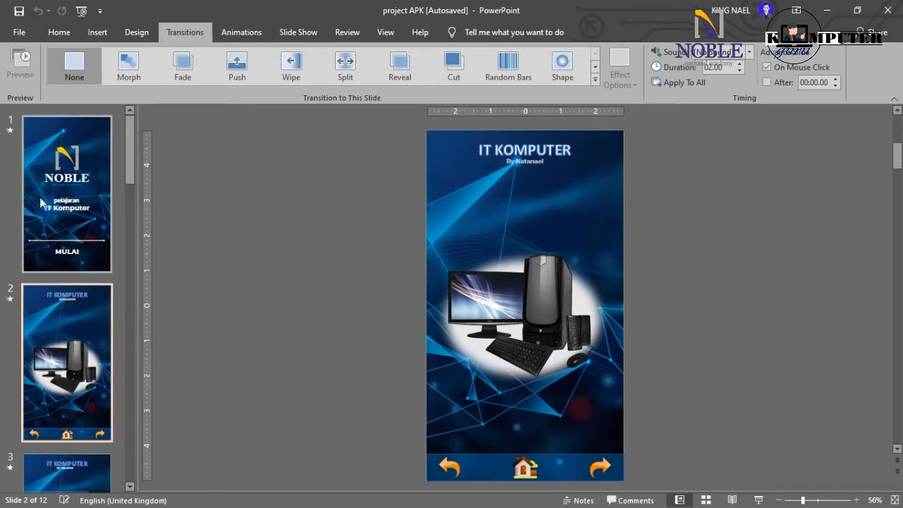
scroll(53, 314, down, 4)
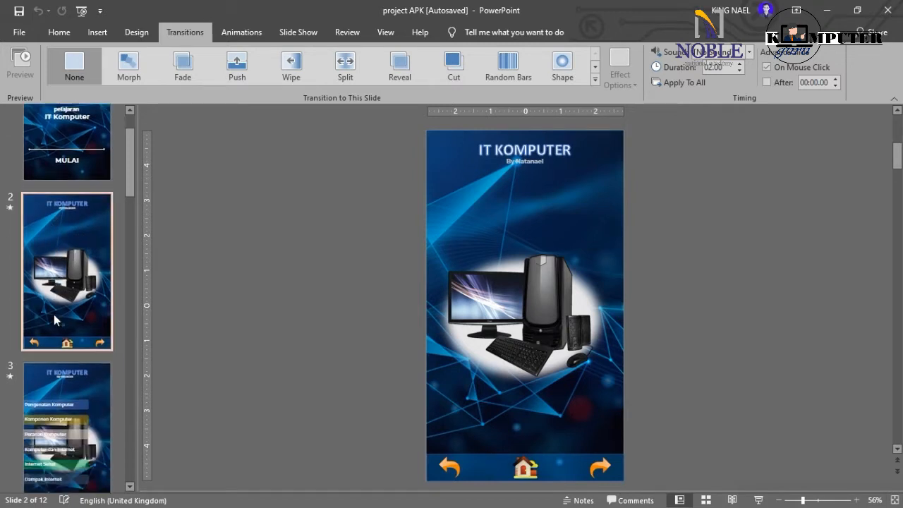
scroll(54, 314, down, 3)
scroll(55, 314, up, 2)
scroll(55, 315, down, 1)
click(66, 287)
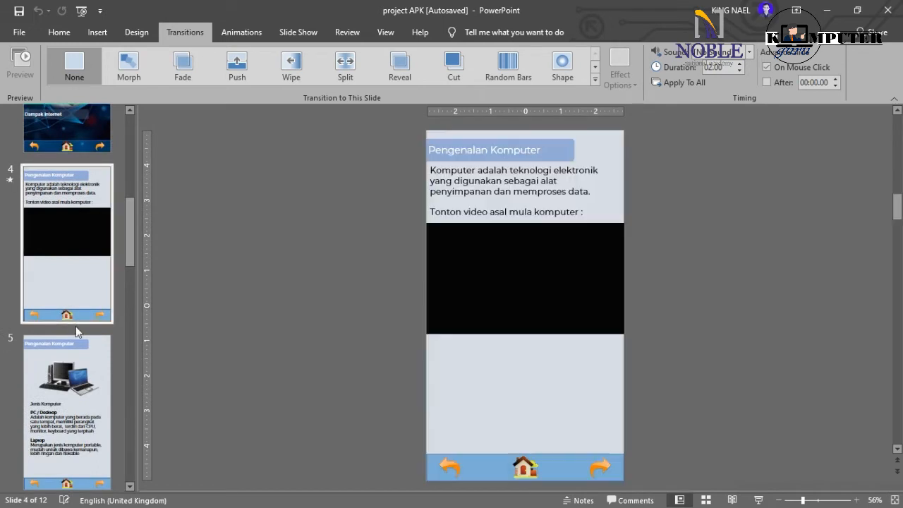
Apply the Push transition to slide 5 and compare it with slide 4
click(79, 381)
scroll(81, 402, down, 1)
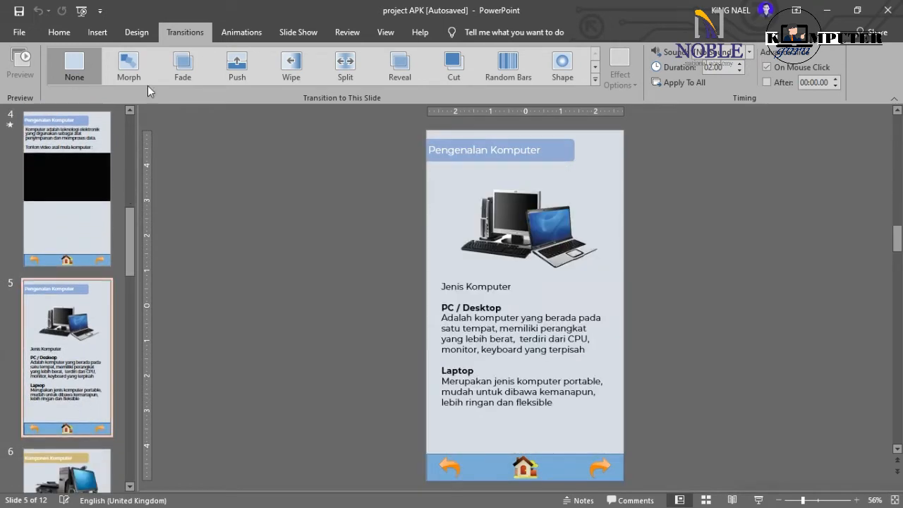
click(237, 66)
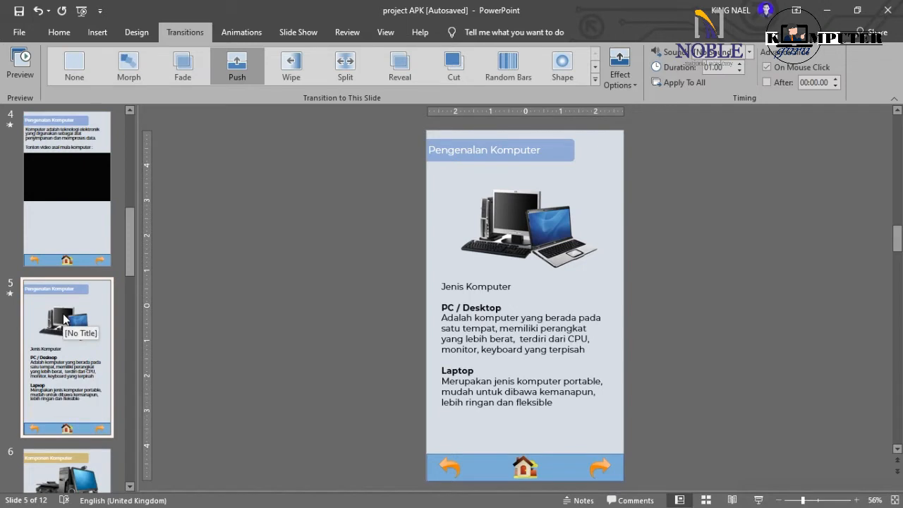
click(71, 221)
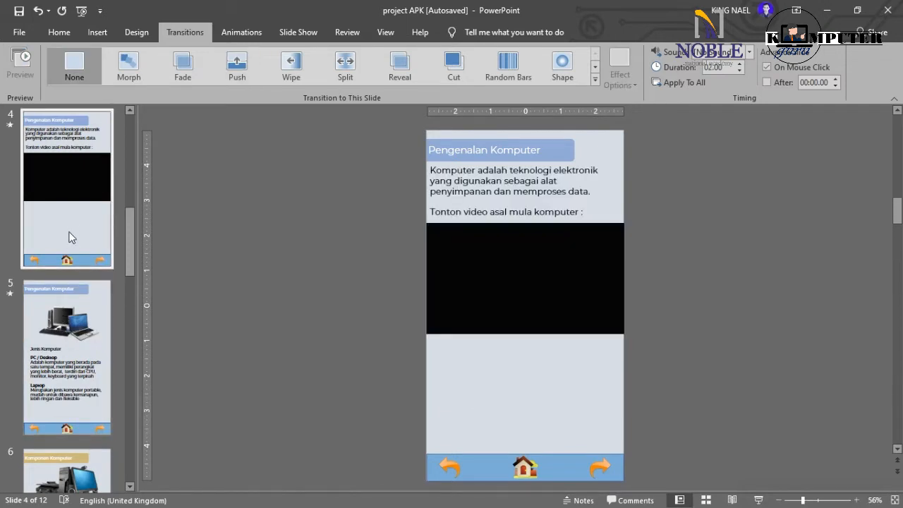
Apply the Page Curl transition to slide 5 and replay its preview
click(64, 326)
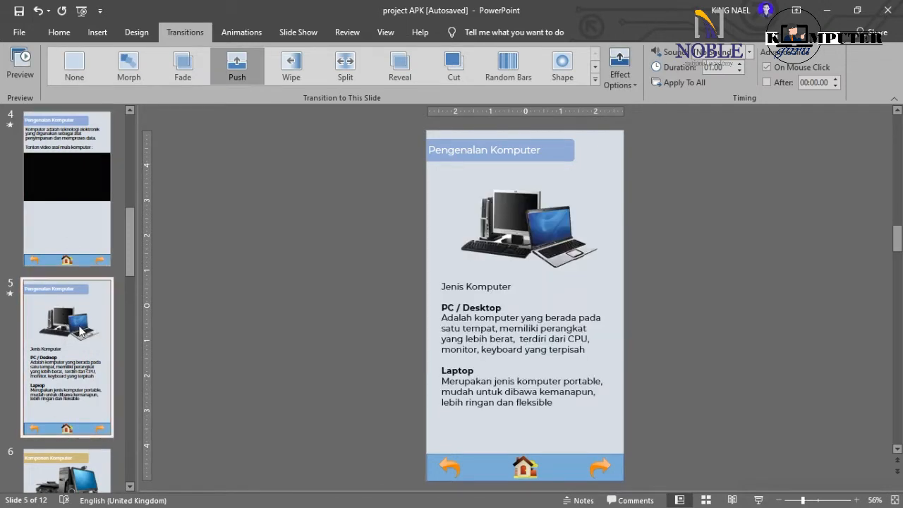
click(596, 79)
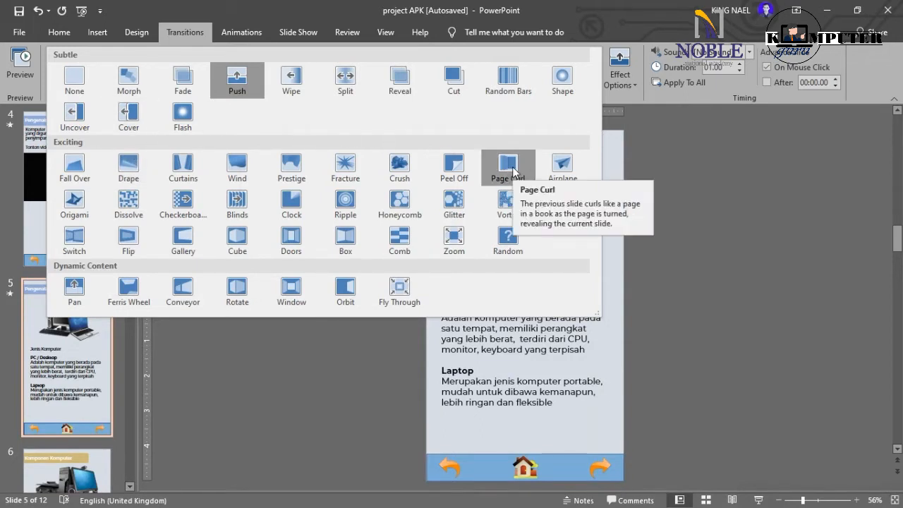
click(513, 171)
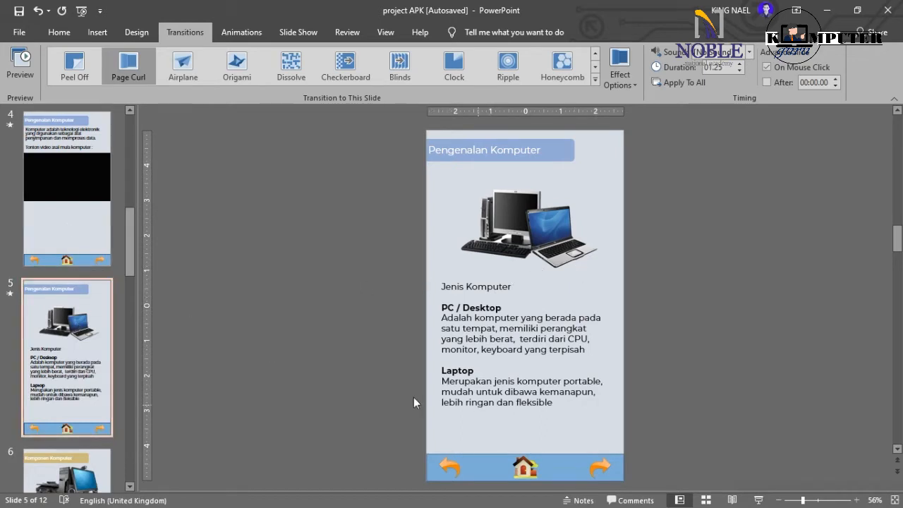
click(131, 65)
Compare slides 6 and 7, which share the Komponen Komputer heading
scroll(76, 373, down, 5)
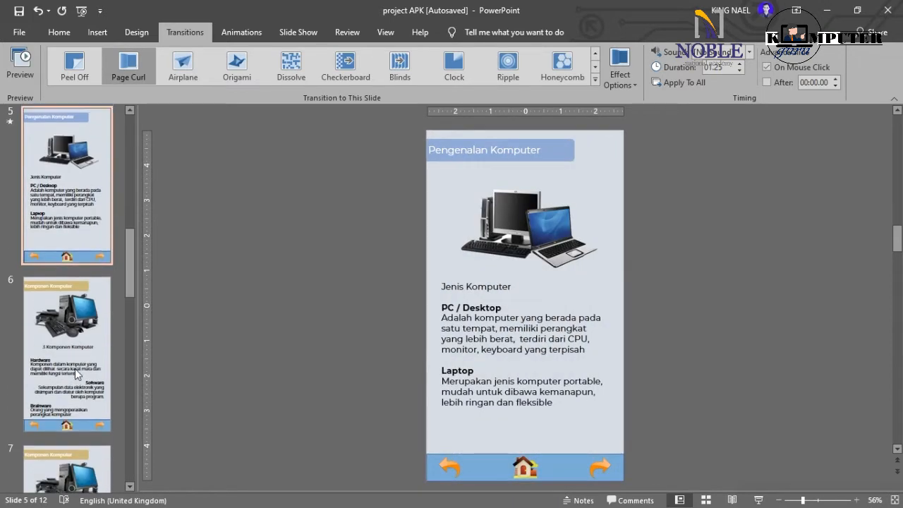
click(79, 232)
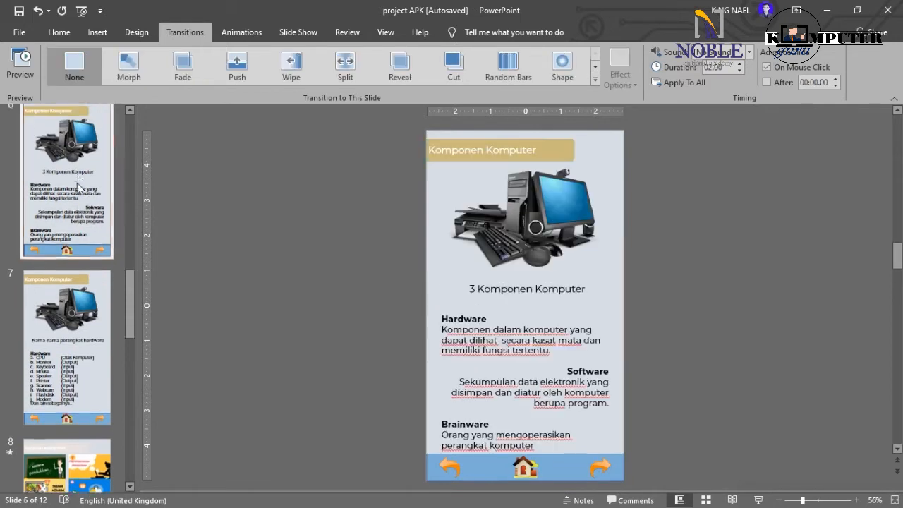
click(85, 384)
click(90, 263)
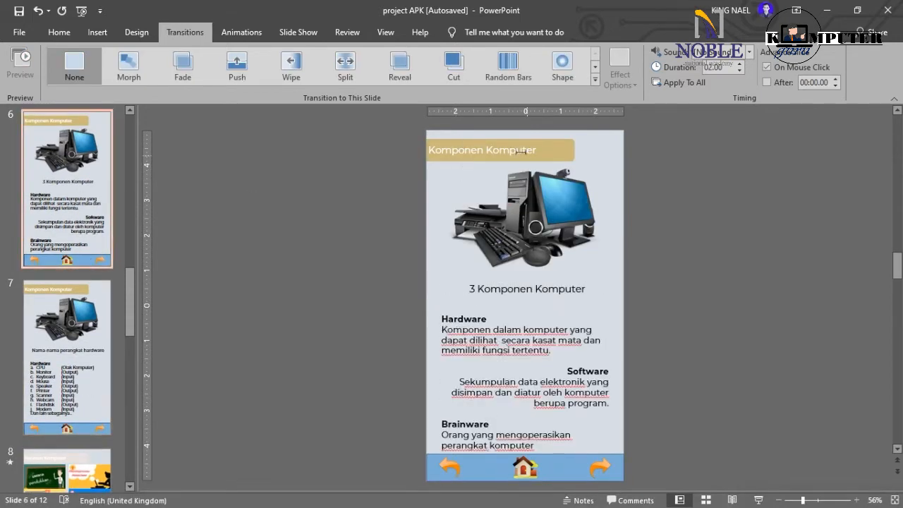
click(81, 345)
click(76, 227)
click(74, 360)
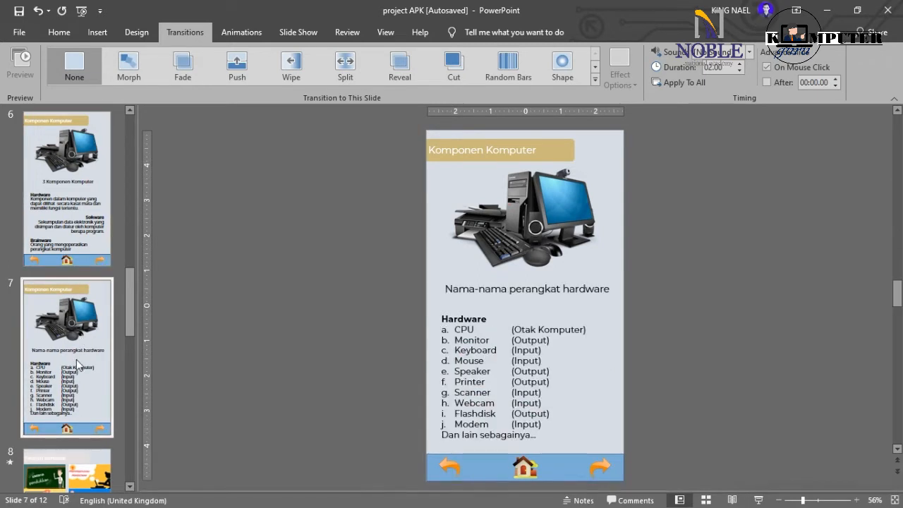
Apply the Page Curl transition to slide 7
click(594, 79)
key(Escape)
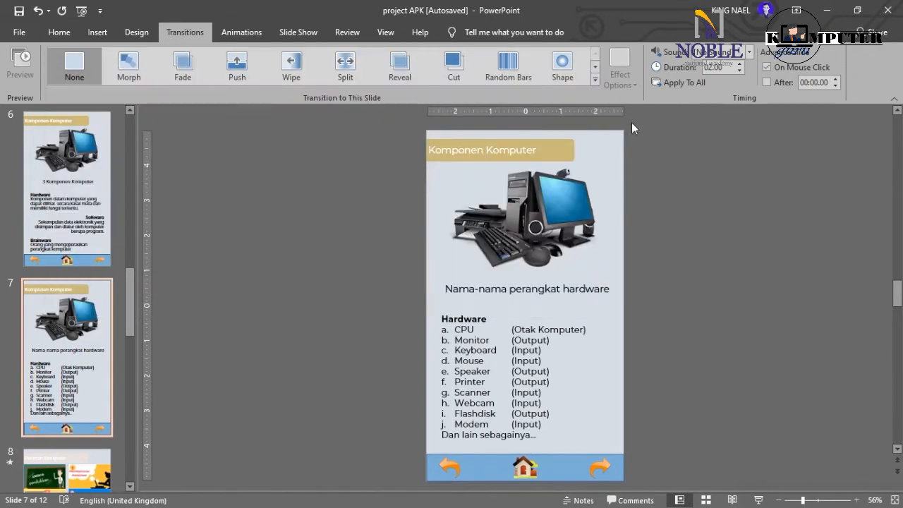
click(595, 80)
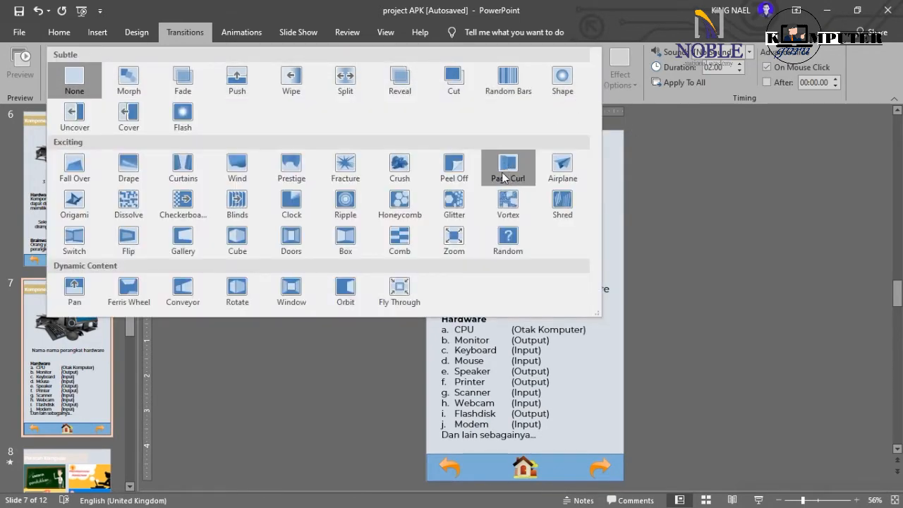
click(507, 169)
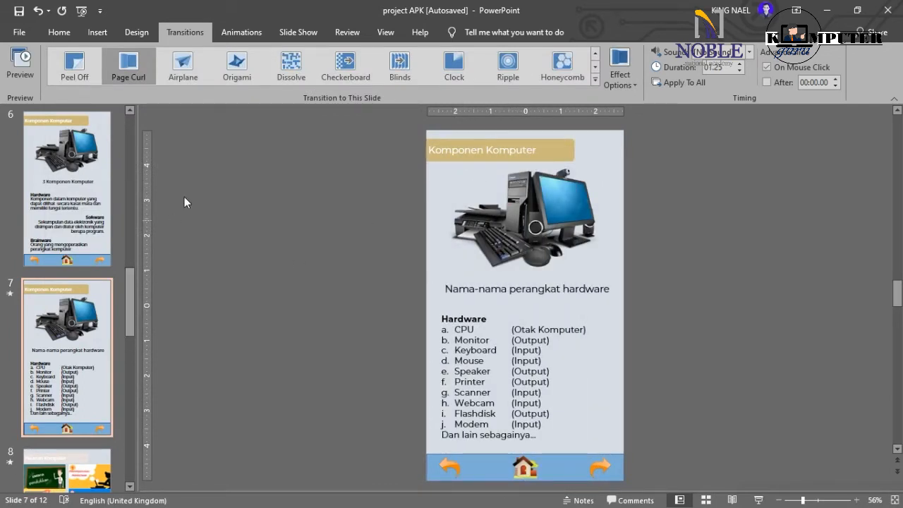
Try the Cover and Uncover transitions on slide 7
click(596, 54)
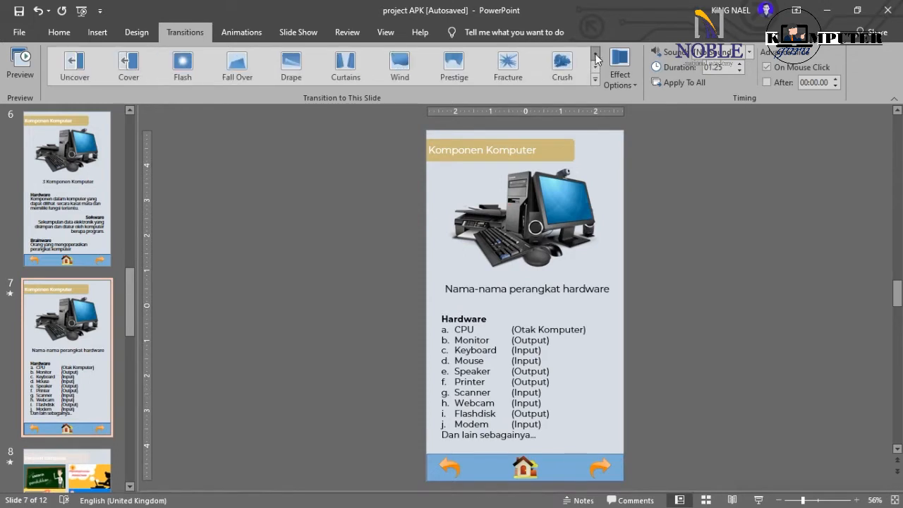
click(130, 65)
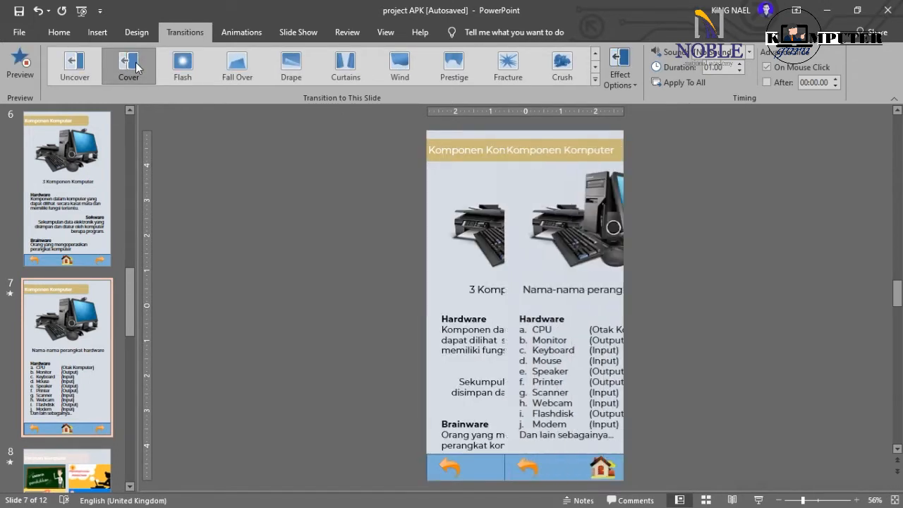
click(88, 70)
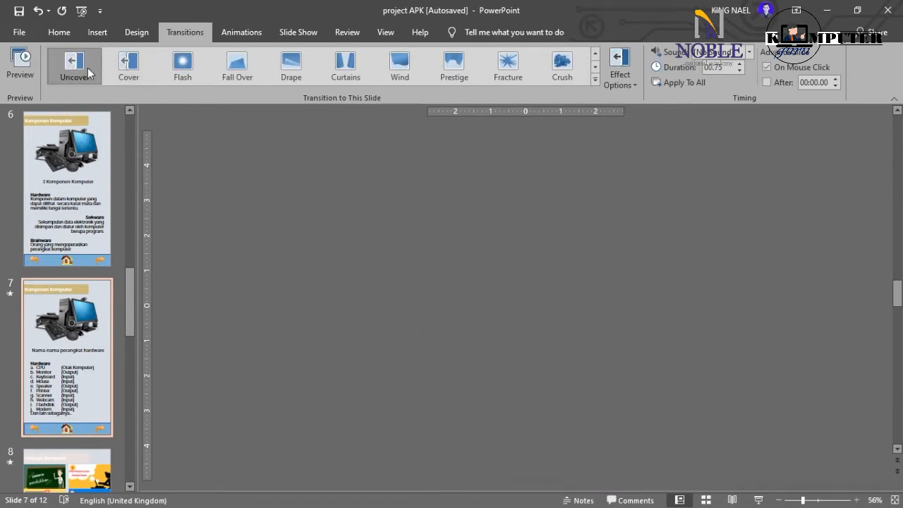
Apply the Push transition to slide 7 and set its effect option to From Right
click(594, 67)
click(594, 67)
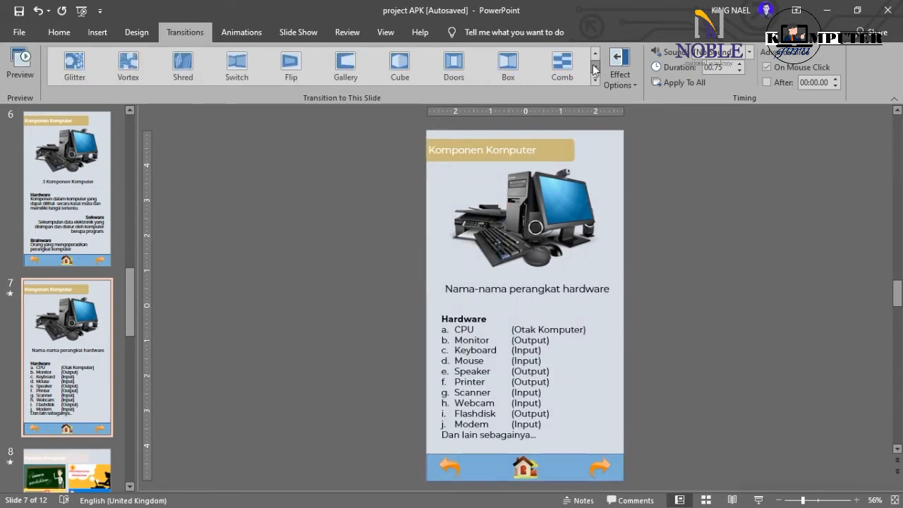
click(594, 68)
click(594, 56)
click(594, 57)
click(593, 56)
click(594, 57)
click(249, 65)
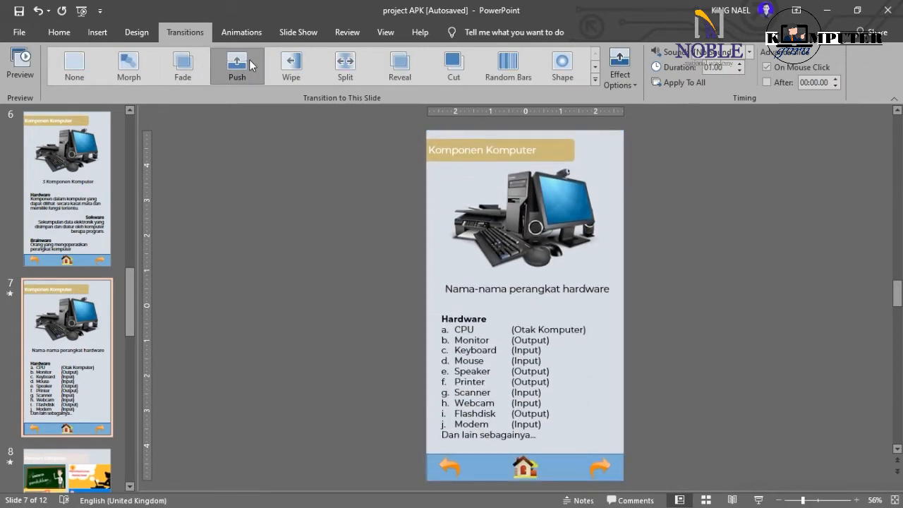
click(249, 65)
click(623, 80)
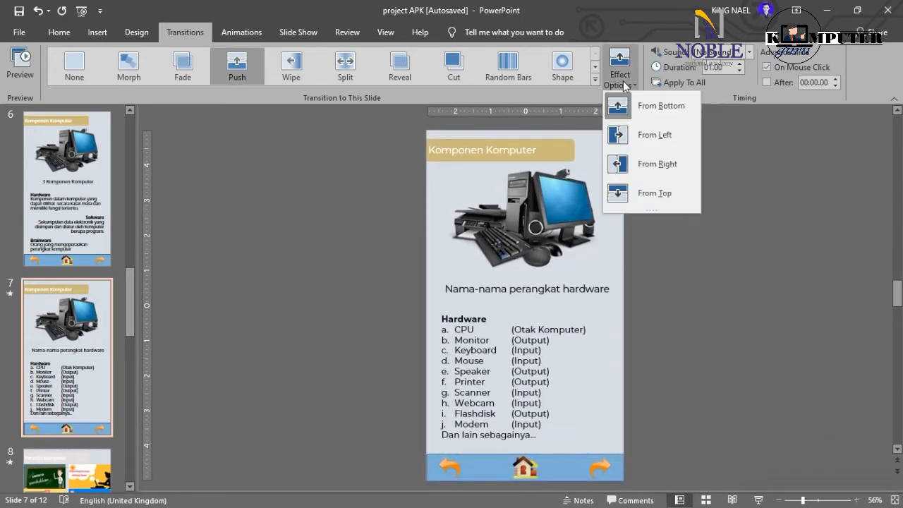
click(646, 163)
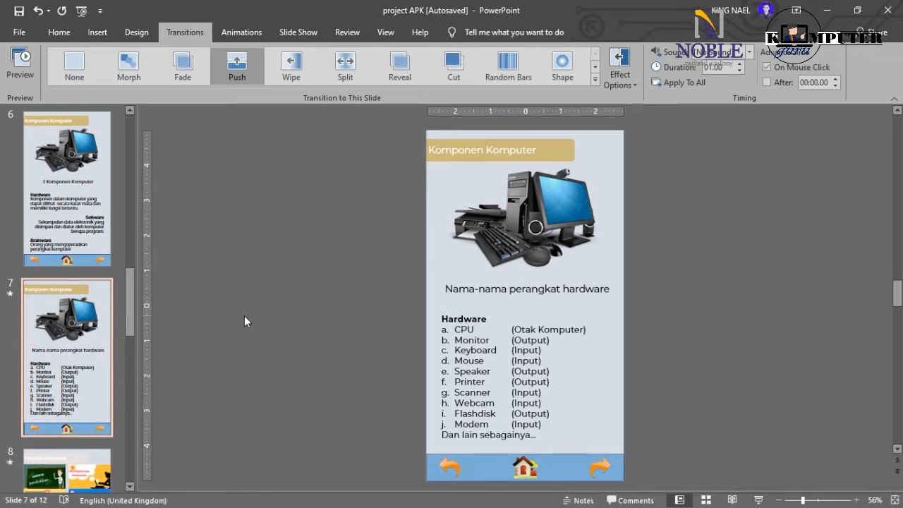
Select slide 5 and set its Page Curl effect option to Double Right
scroll(60, 342, up, 5)
scroll(60, 342, down, 5)
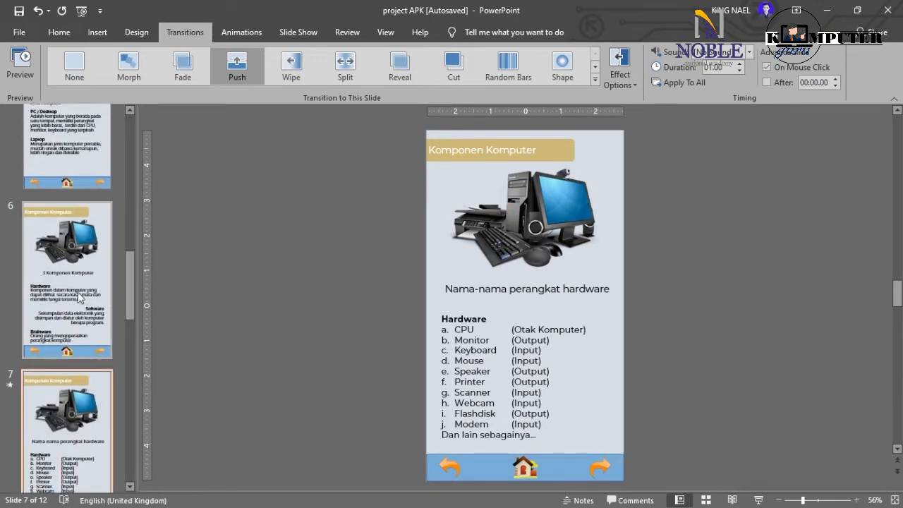
scroll(78, 294, up, 5)
click(79, 354)
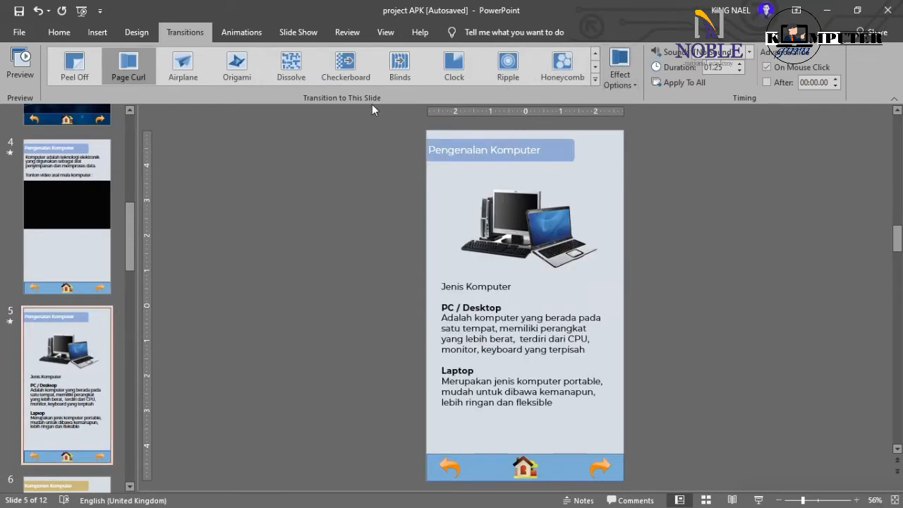
click(627, 68)
click(644, 134)
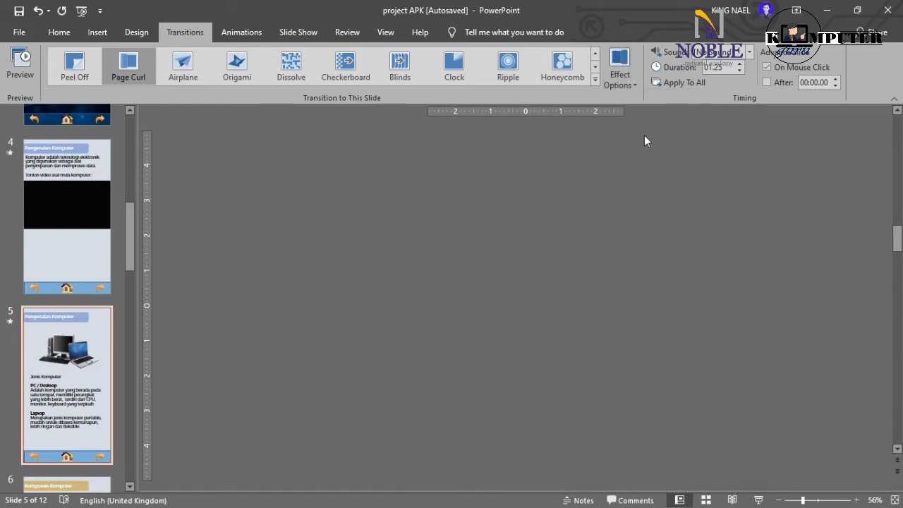
Try other Page Curl effect options on slide 5, including Single Right and Double Left
click(633, 83)
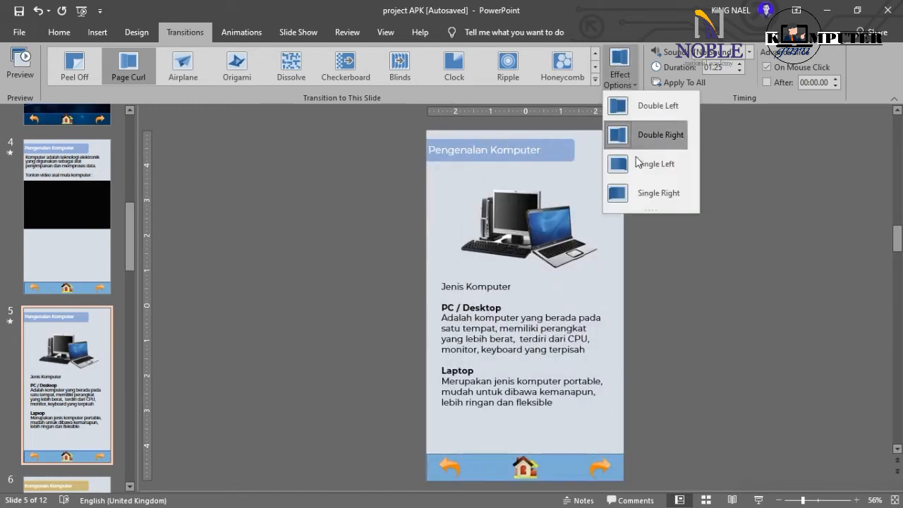
click(639, 134)
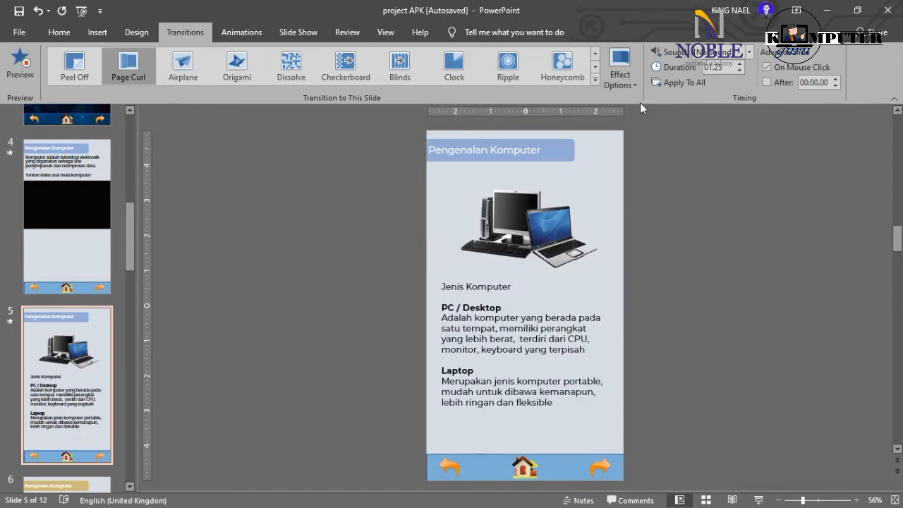
click(628, 79)
click(637, 191)
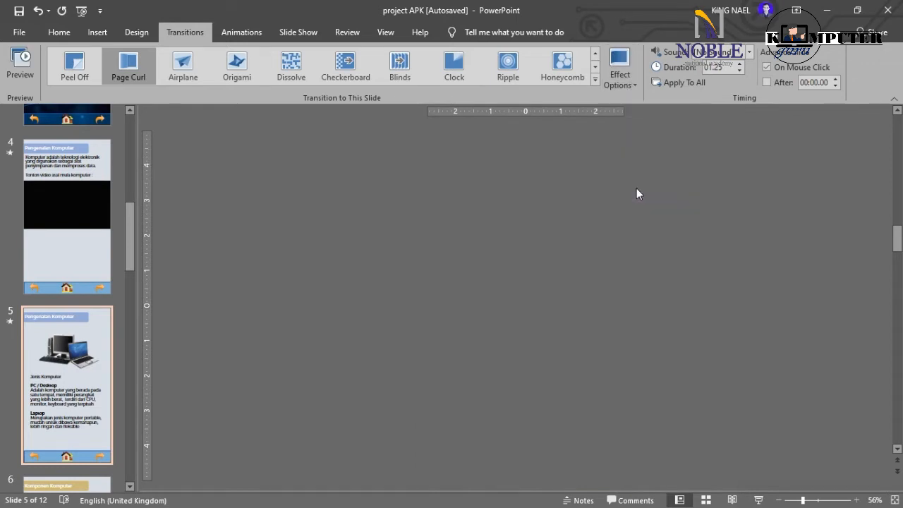
click(618, 79)
click(631, 110)
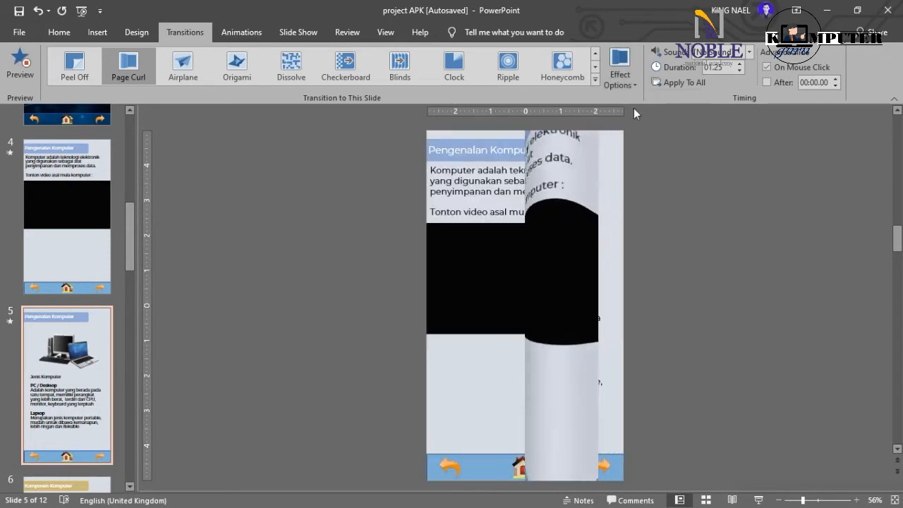
Try Double Right again for slide 5's Page Curl transition, and set the effect option to Single Left
click(627, 73)
click(636, 149)
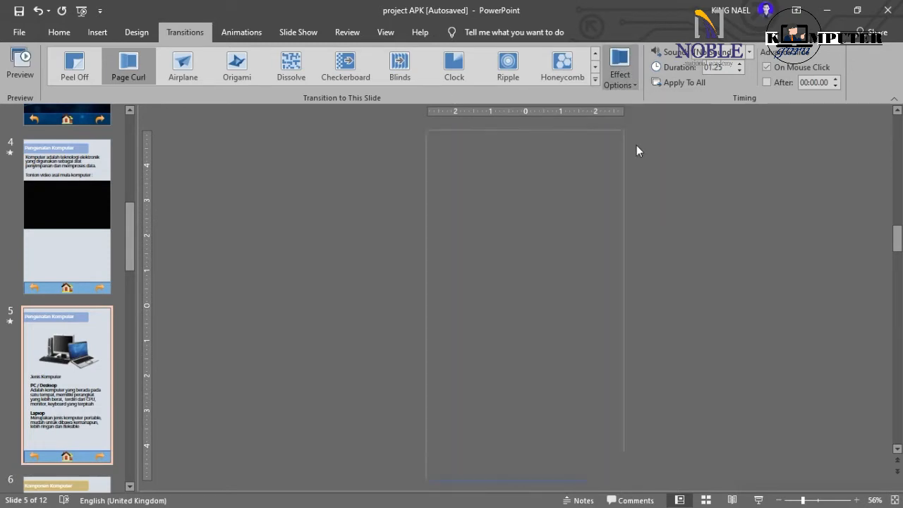
click(621, 84)
click(641, 164)
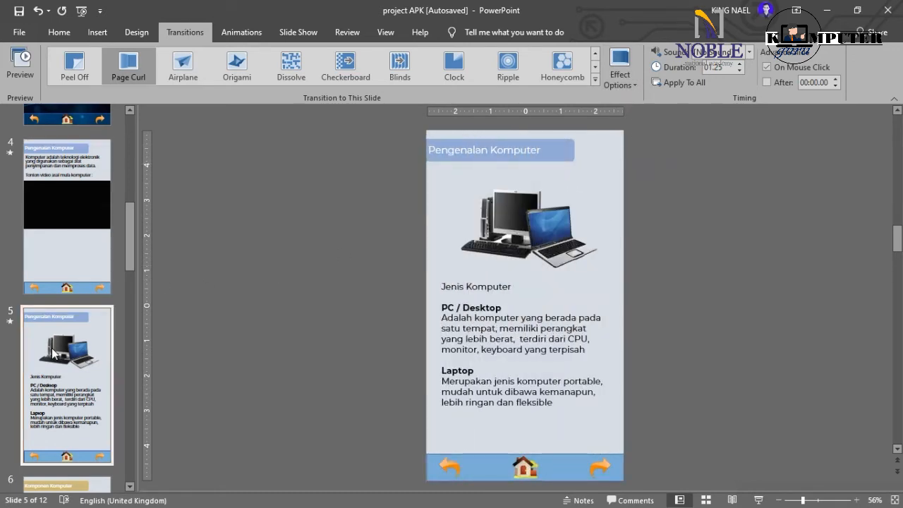
Apply the Page Curl transition to slide 7 and set its effect option to Double Right
scroll(55, 353, down, 4)
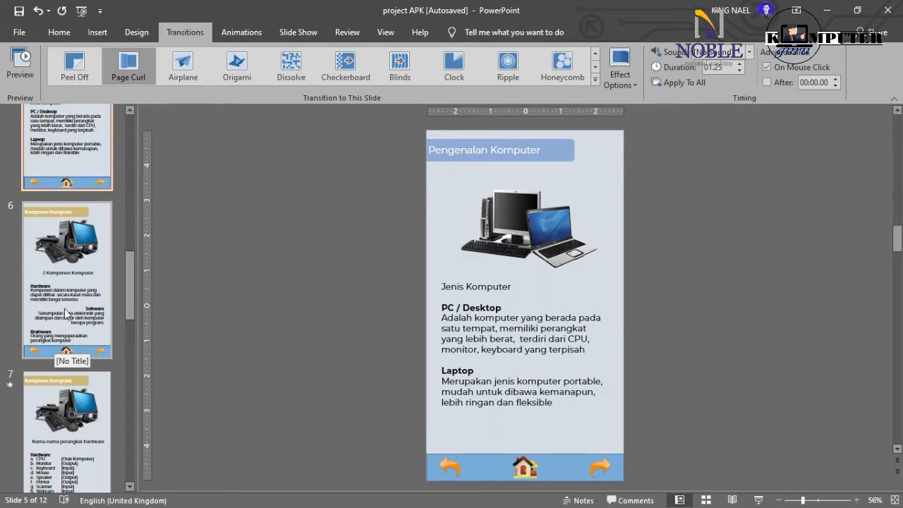
scroll(68, 304, down, 3)
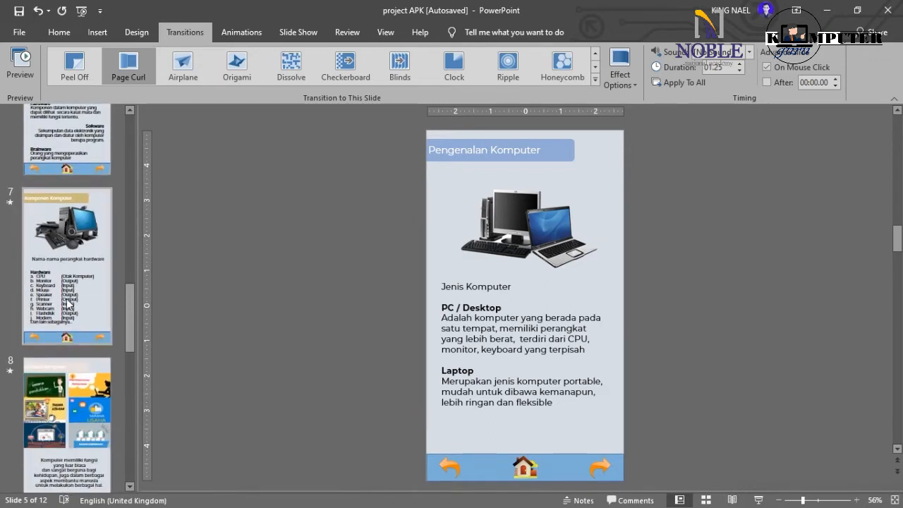
click(68, 303)
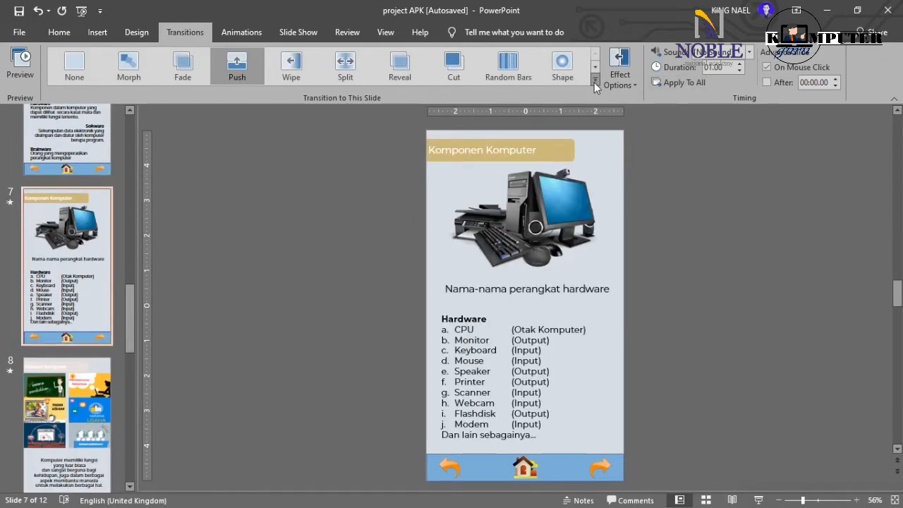
click(595, 79)
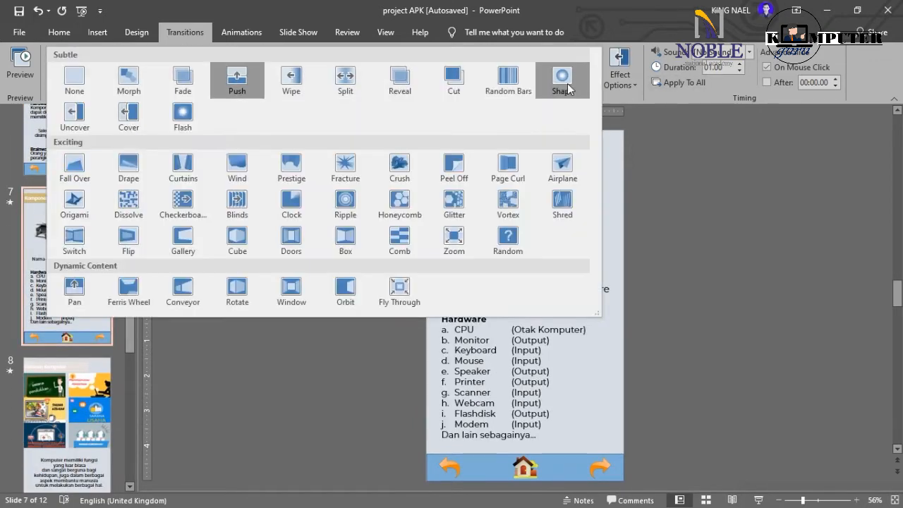
click(513, 166)
click(619, 67)
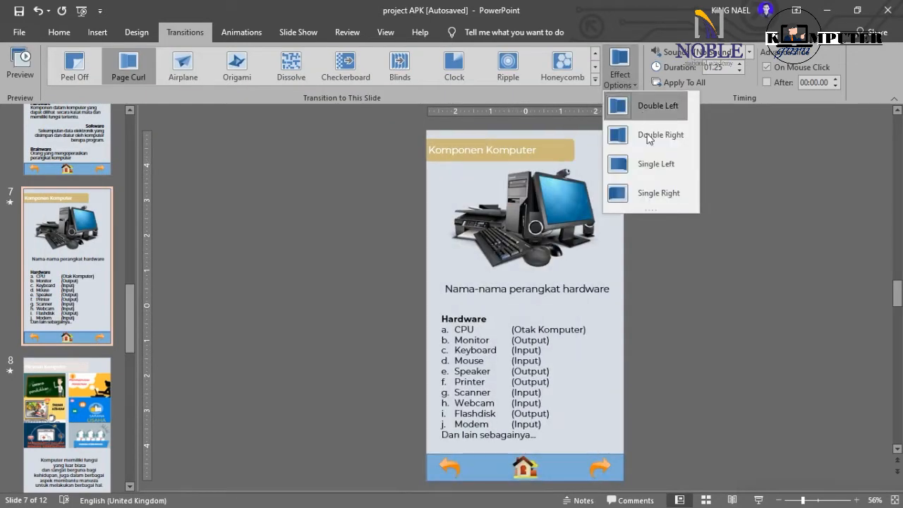
click(649, 138)
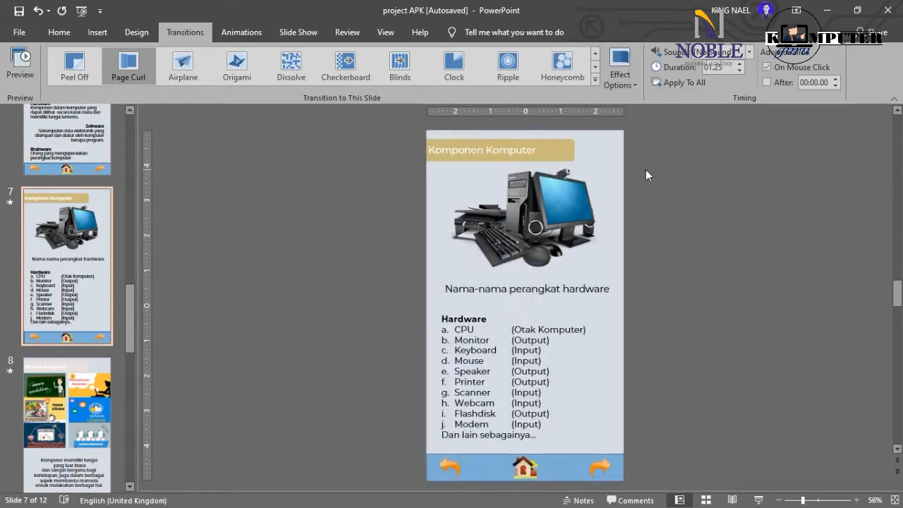
Apply the Page Curl transition to slide 10 and set its effect option to Single Left
click(52, 356)
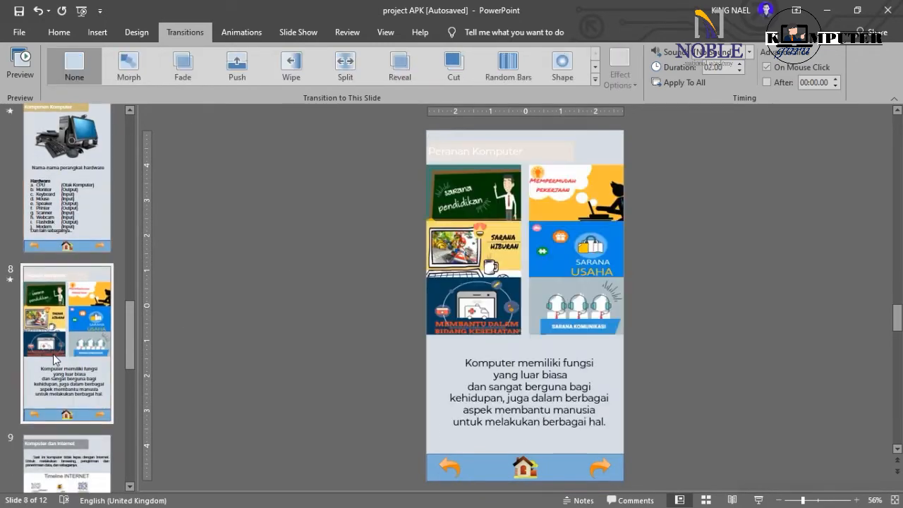
scroll(53, 358, down, 3)
scroll(53, 358, up, 3)
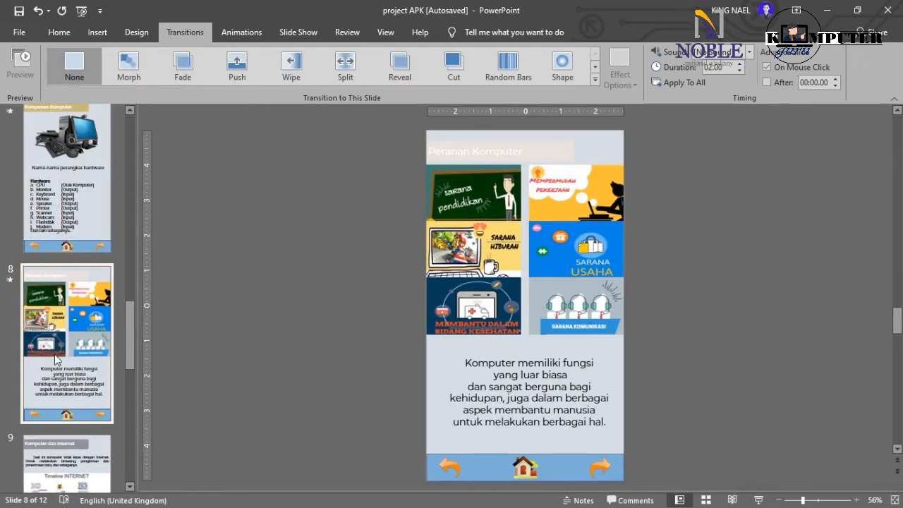
scroll(56, 360, down, 3)
click(57, 360)
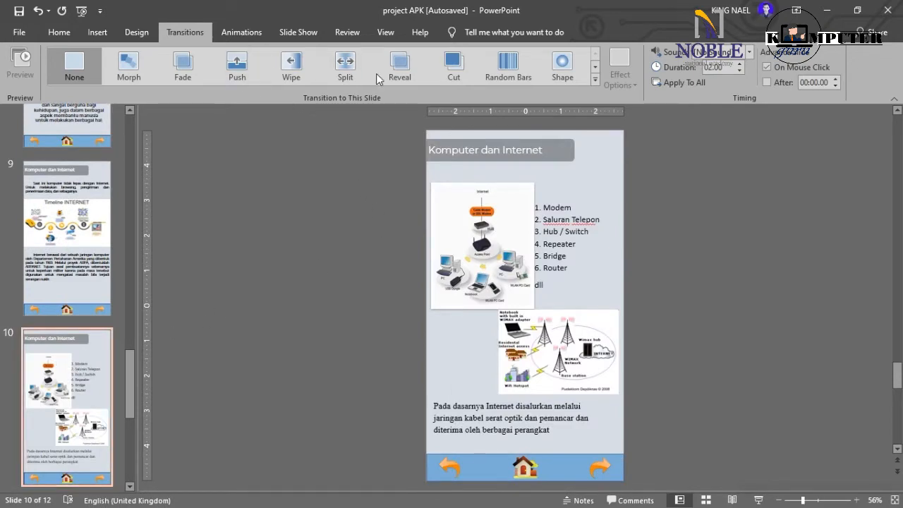
click(596, 80)
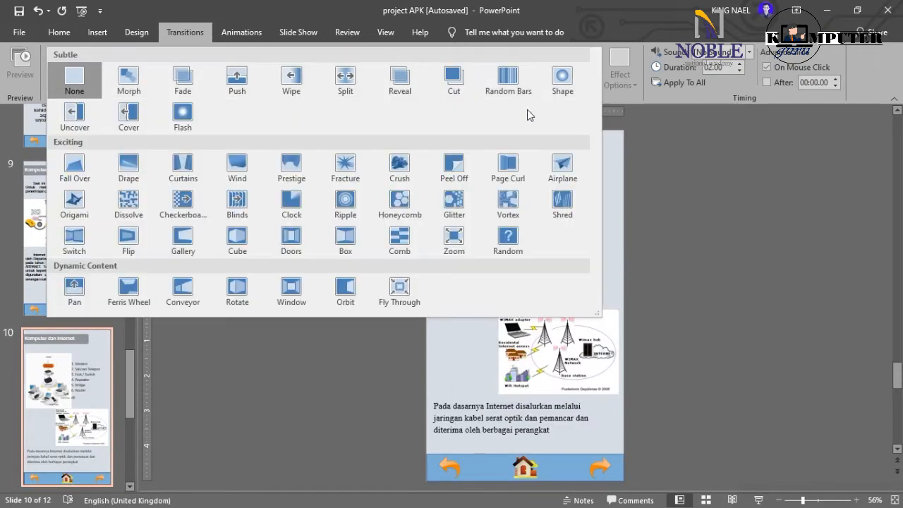
click(507, 165)
click(632, 90)
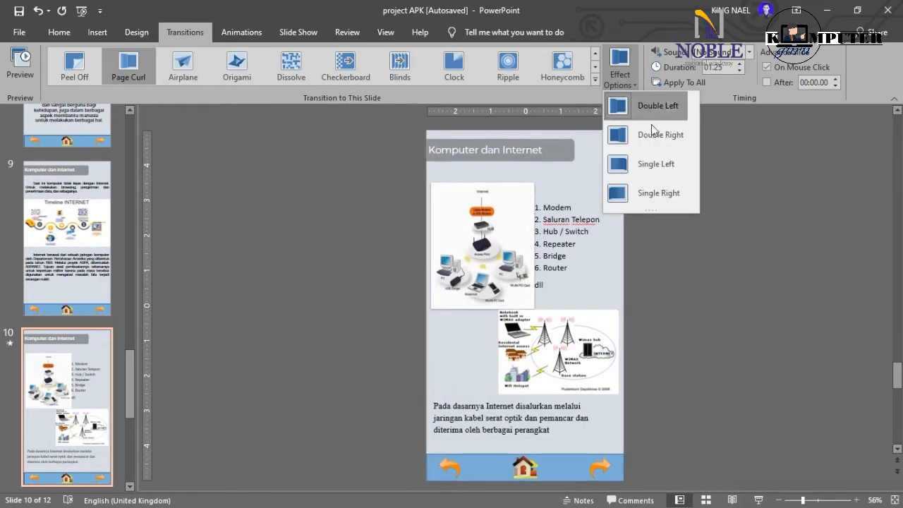
click(648, 163)
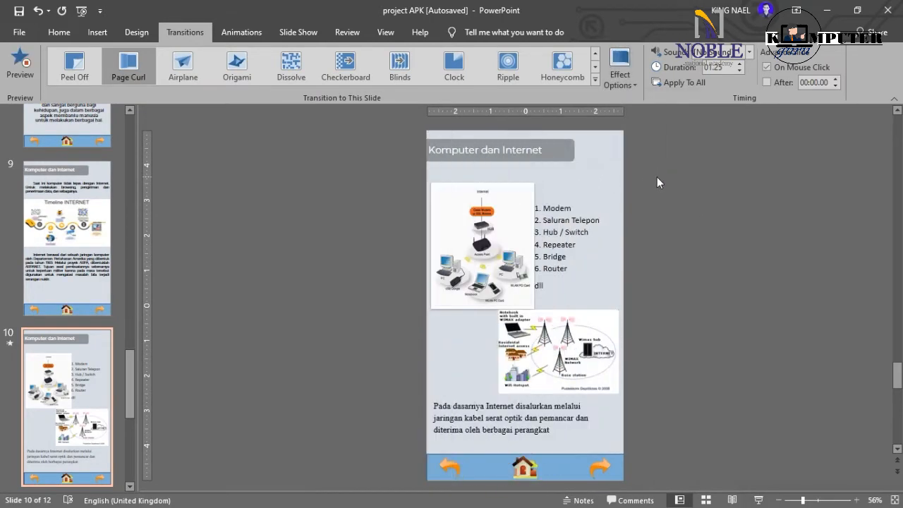
Save the project APK presentation with the new slide transitions
scroll(102, 380, down, 3)
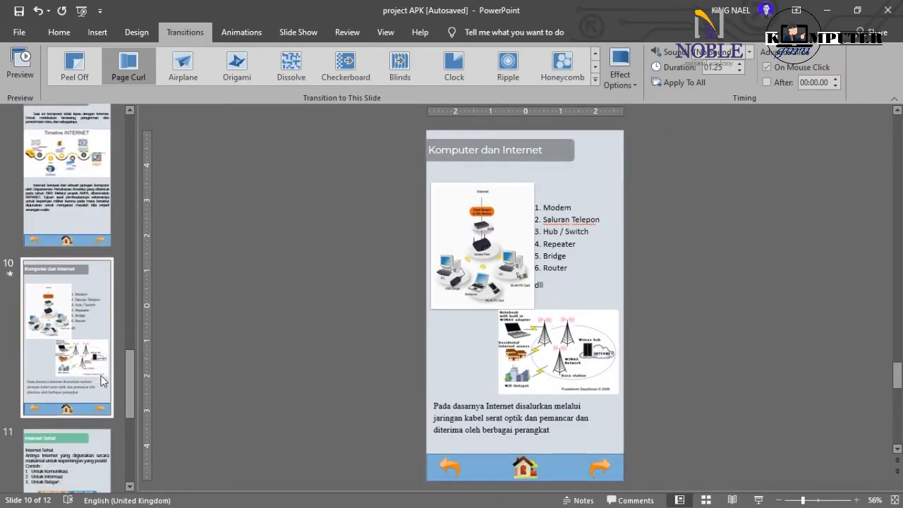
scroll(101, 381, down, 3)
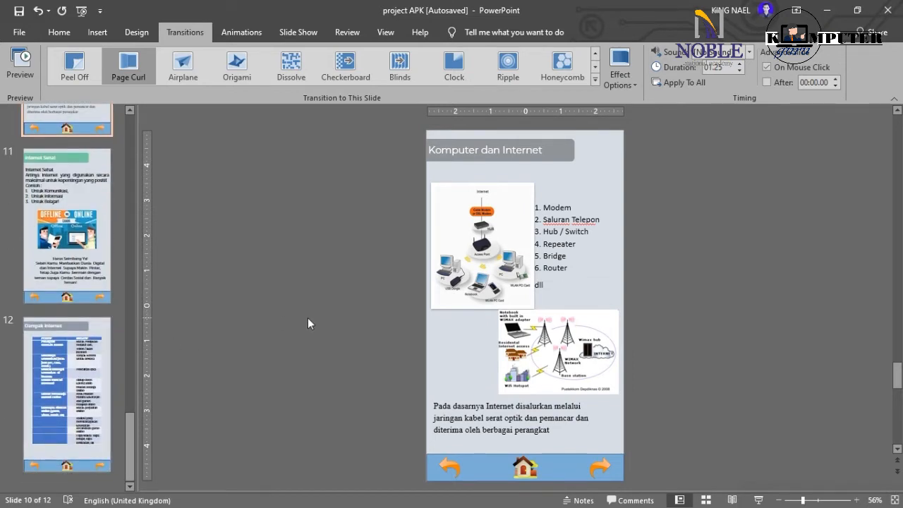
key(ctrl+s)
drag(128, 424, 129, 127)
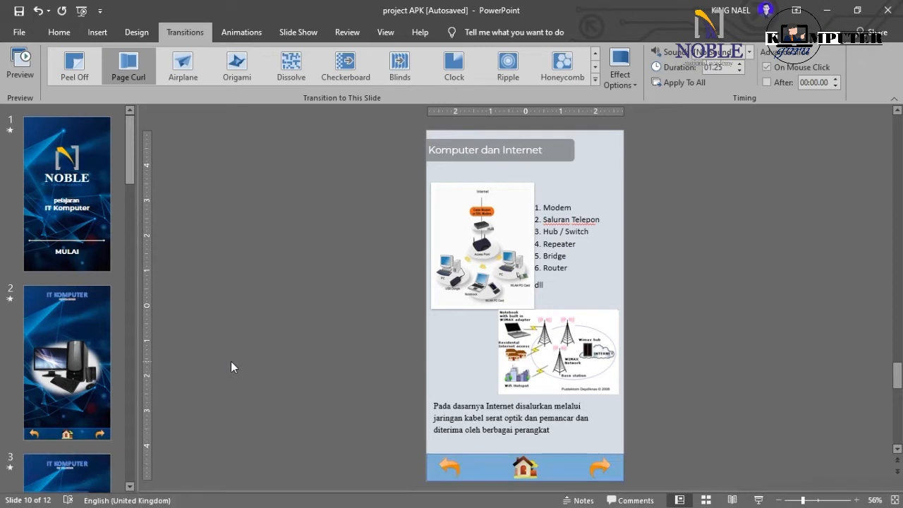
click(19, 12)
mouse_move(132, 151)
mouse_down()
mouse_move(133, 192)
mouse_move(129, 147)
mouse_up()
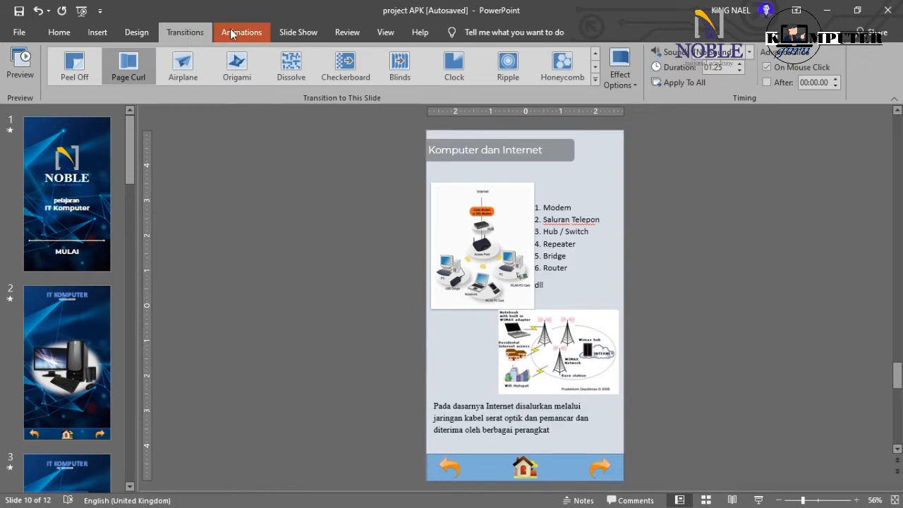
Play the slide show from slide 2 through the menu on slide 3, end it, and return to the maximized editing window
click(67, 194)
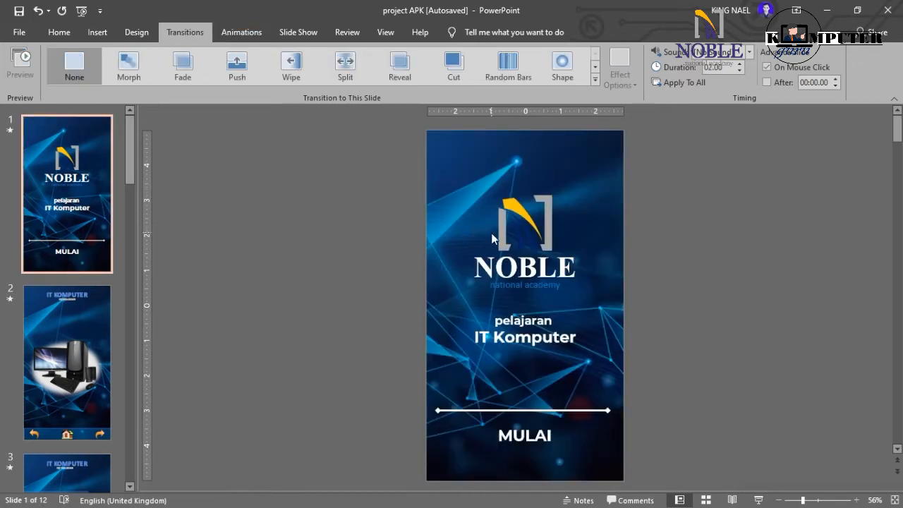
click(90, 359)
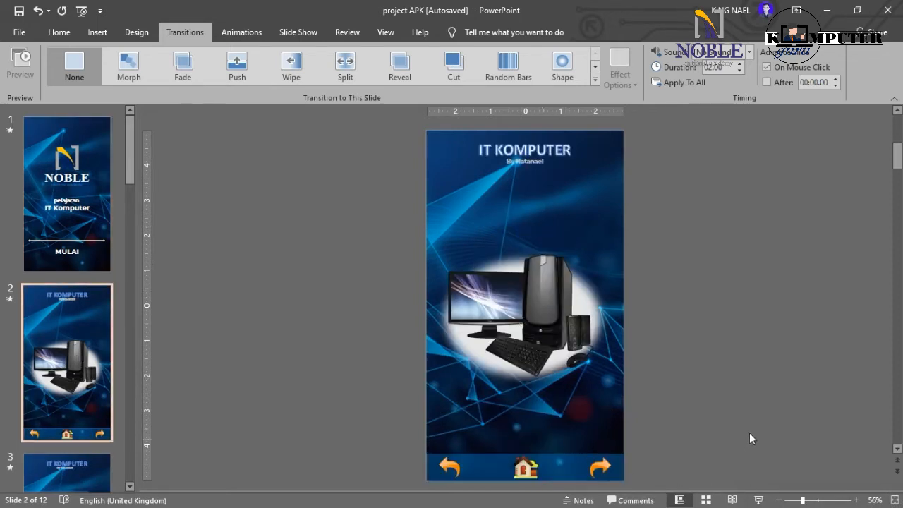
key(super+Down)
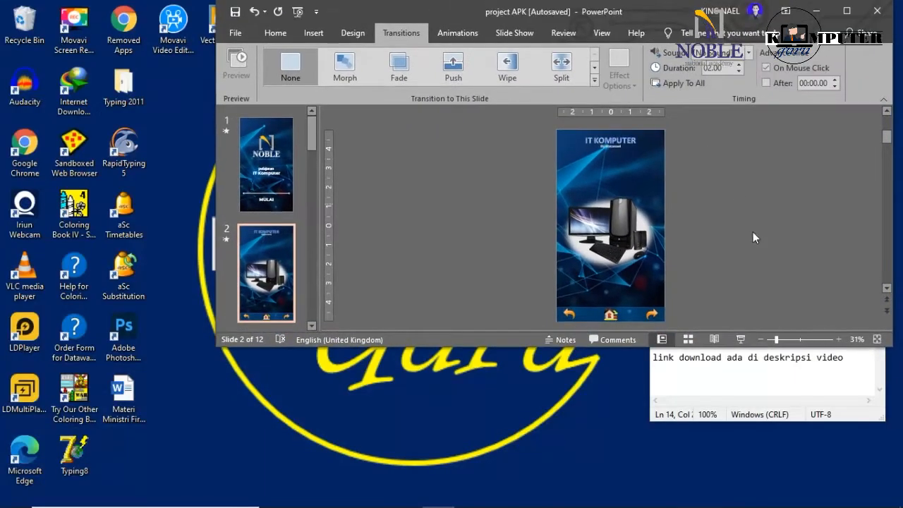
click(743, 339)
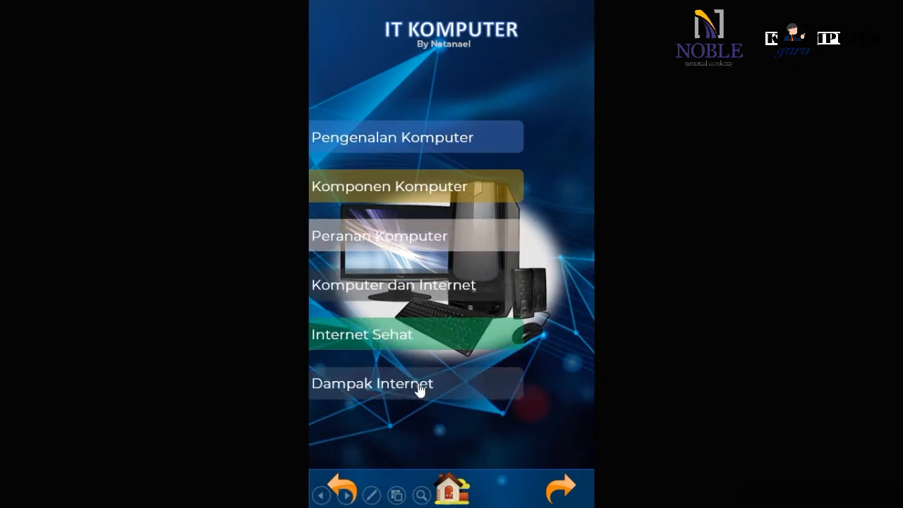
key(Escape)
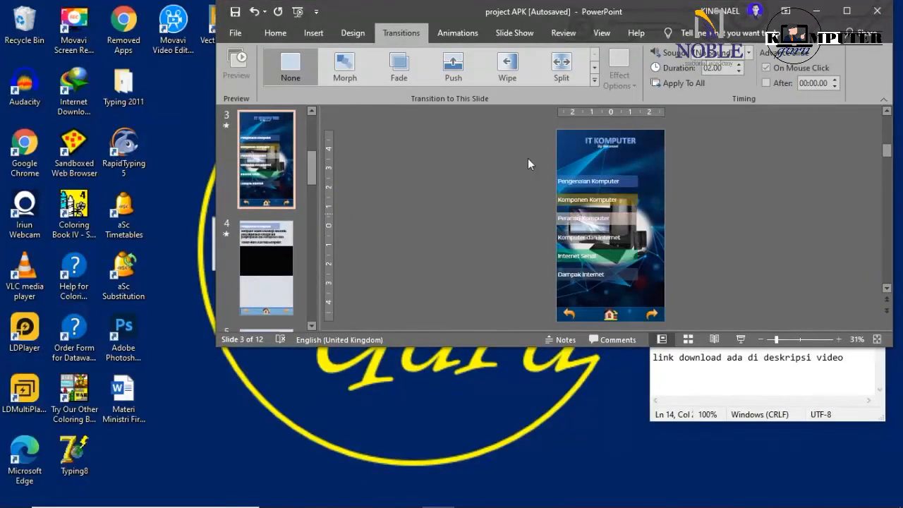
click(856, 10)
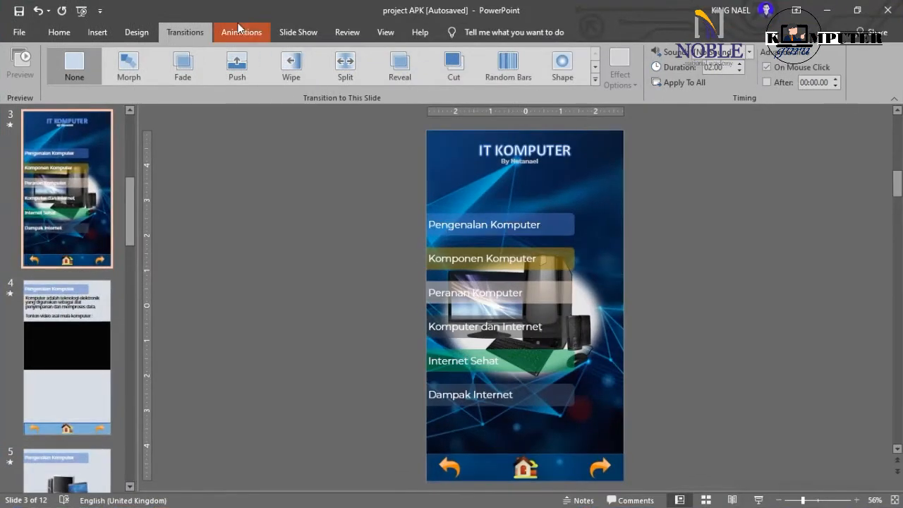
Apply the Zoom entrance animation to the computer picture on slide 2
click(241, 33)
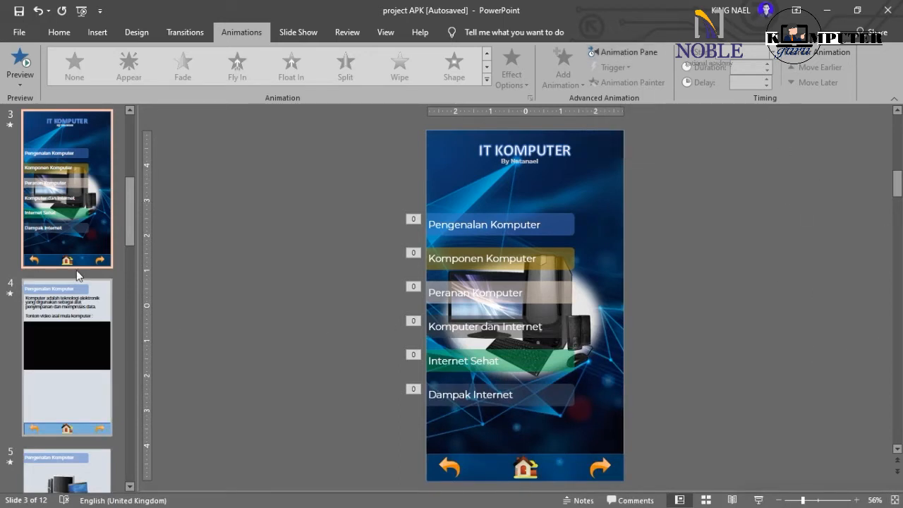
scroll(67, 220, up, 2)
click(67, 220)
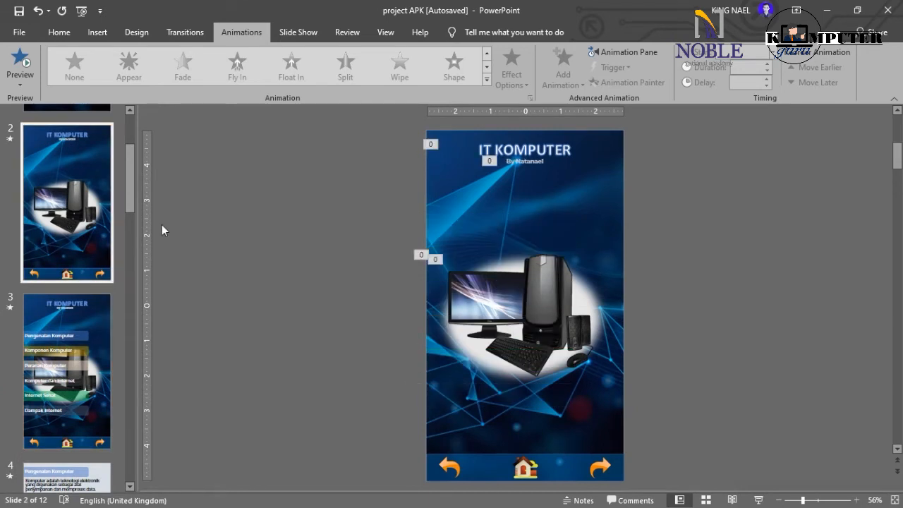
click(548, 305)
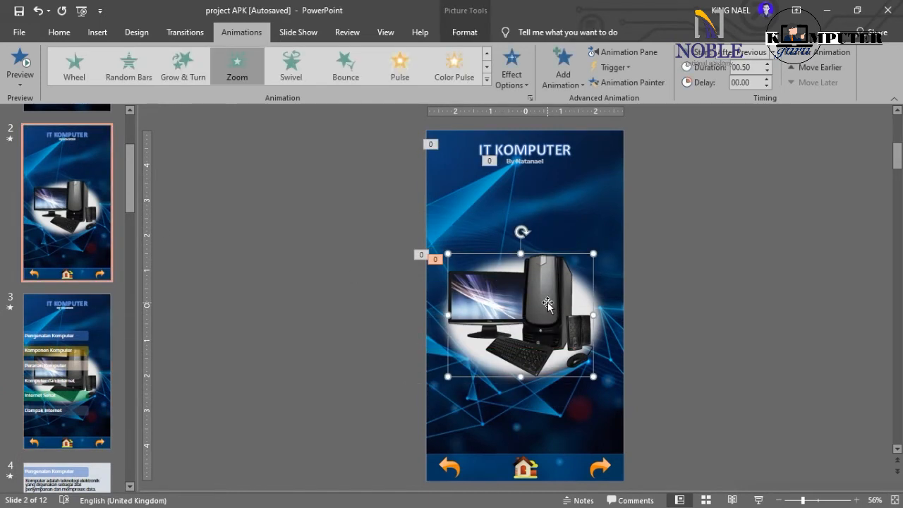
click(240, 68)
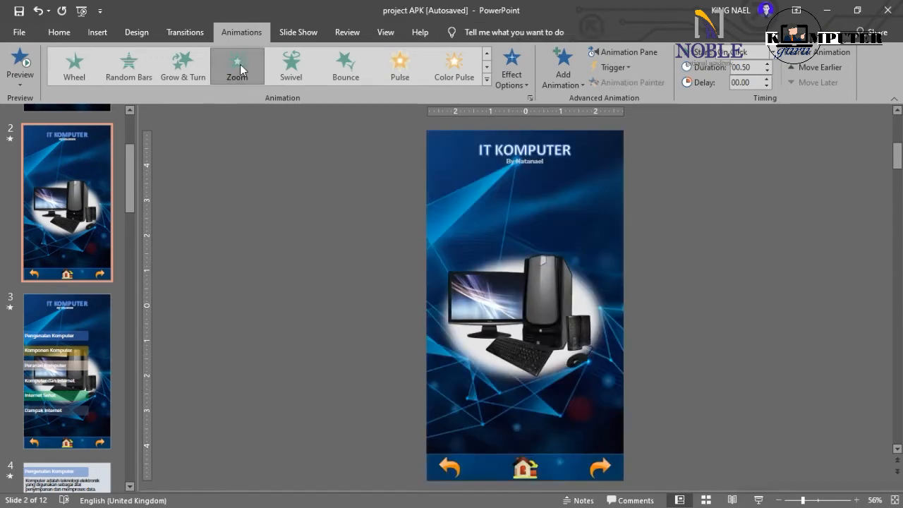
Show the Animation Pane, review slide 2's animation order, and select the computer picture
click(633, 51)
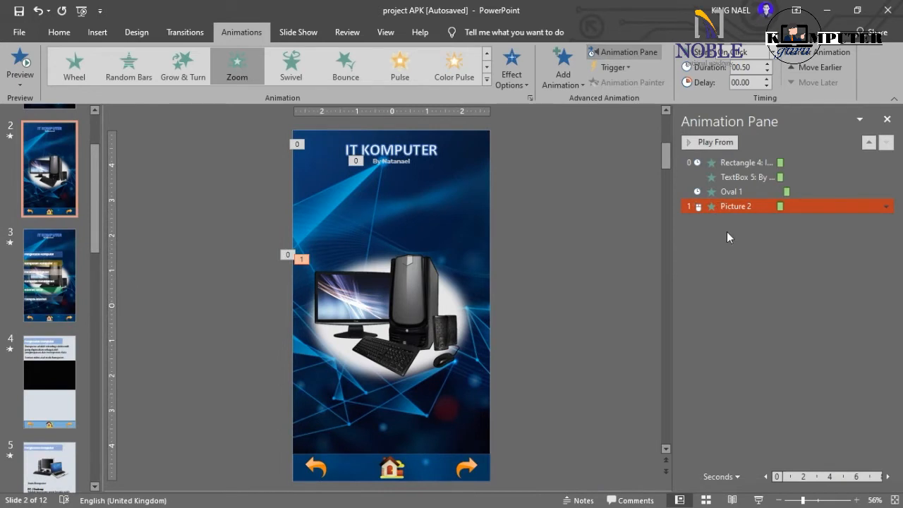
click(736, 239)
click(726, 163)
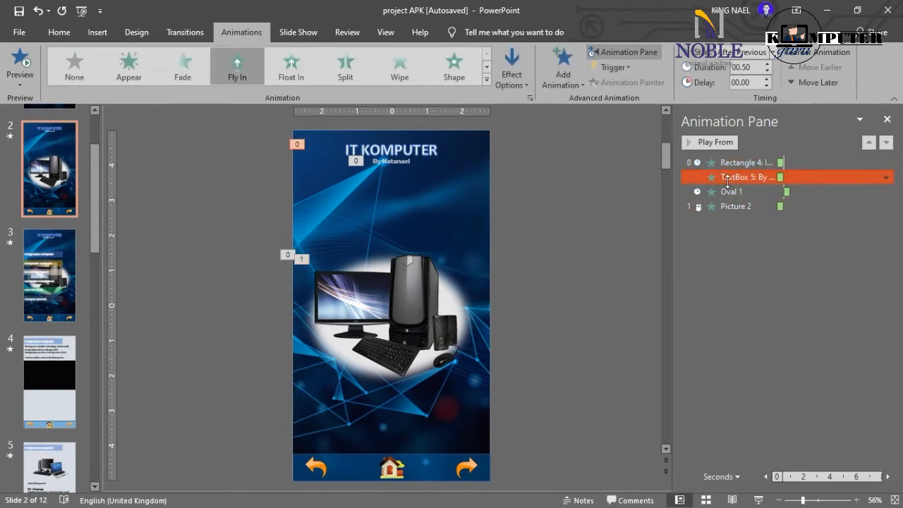
click(736, 206)
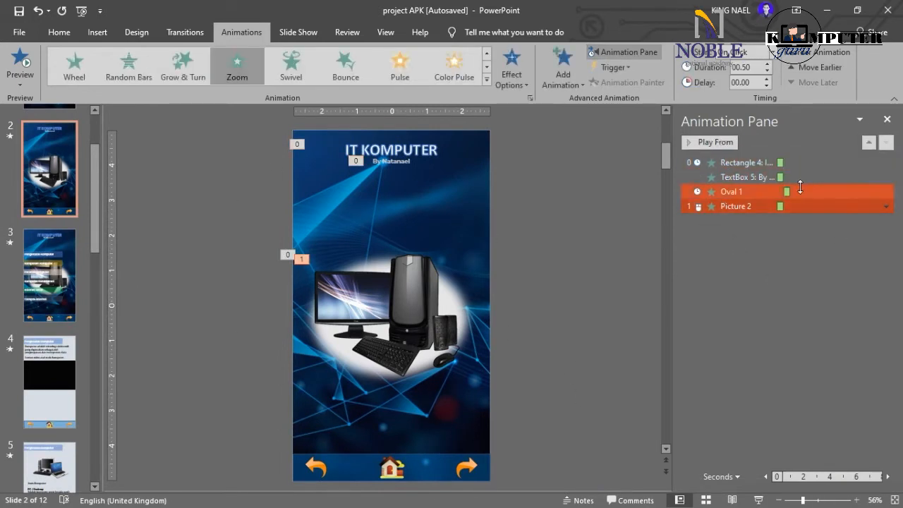
click(382, 315)
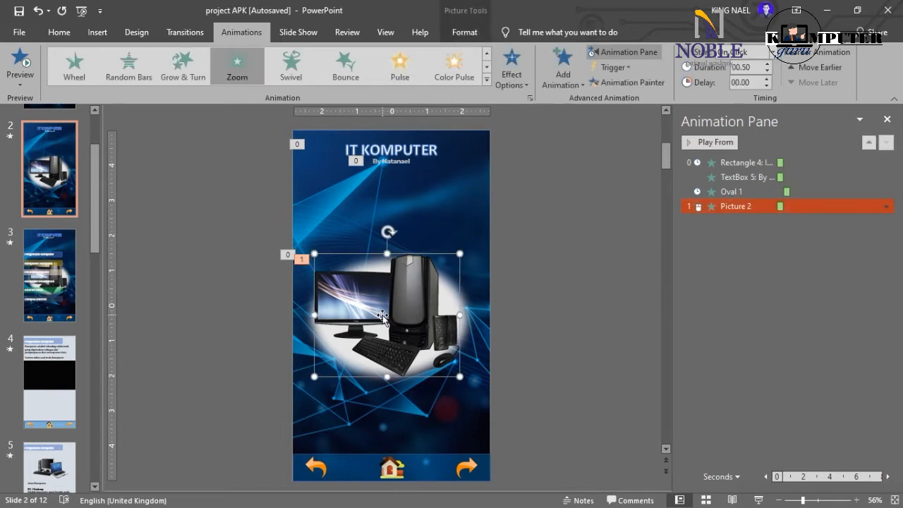
Set the computer picture's Zoom animation on slide 2 to Start After Previous
click(886, 206)
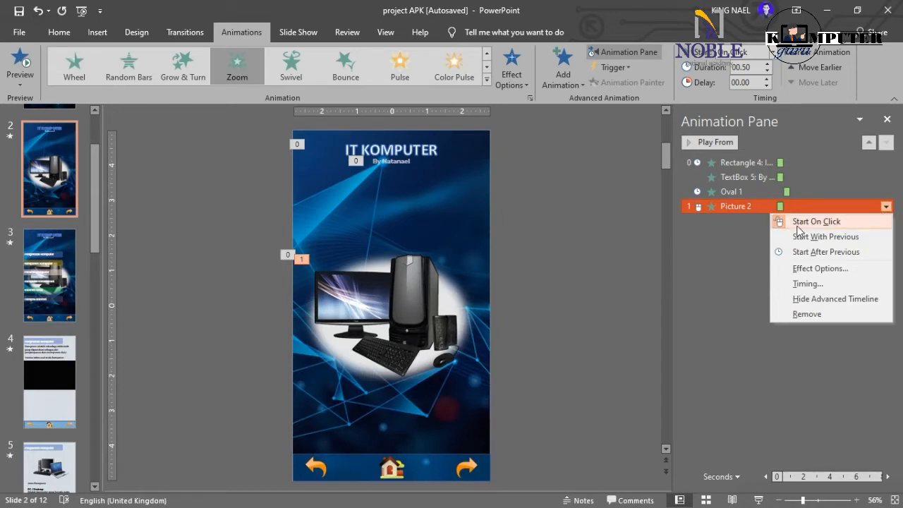
click(711, 281)
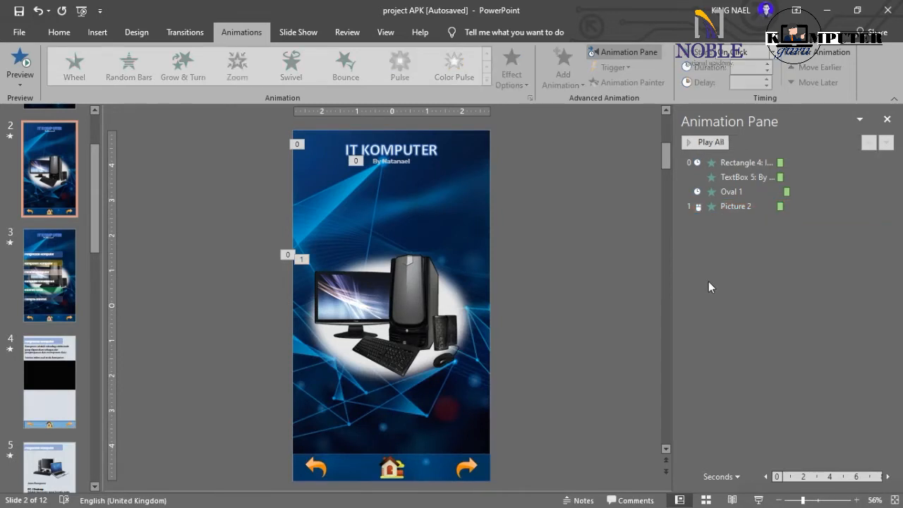
click(425, 319)
click(886, 206)
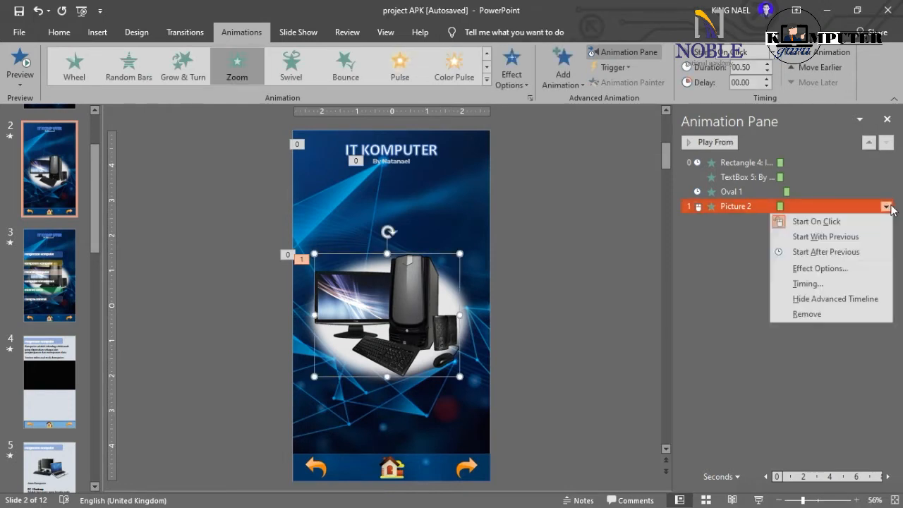
click(862, 259)
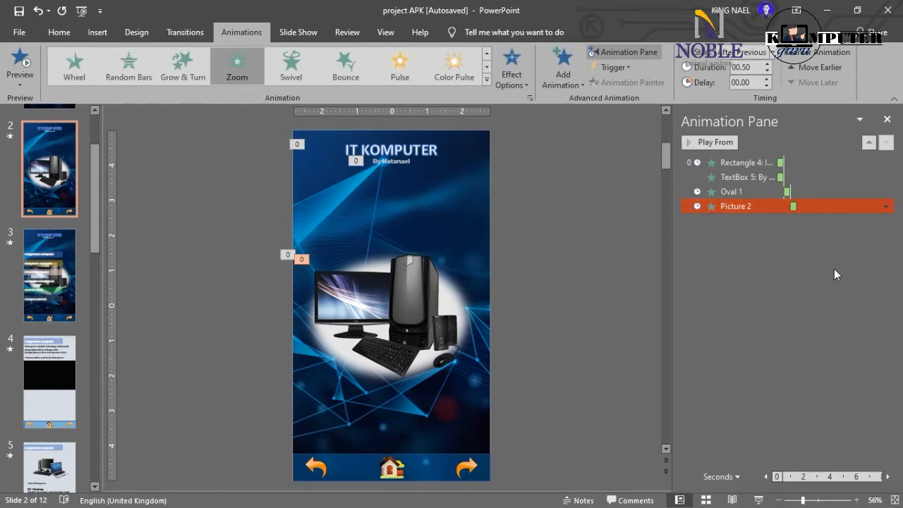
click(680, 283)
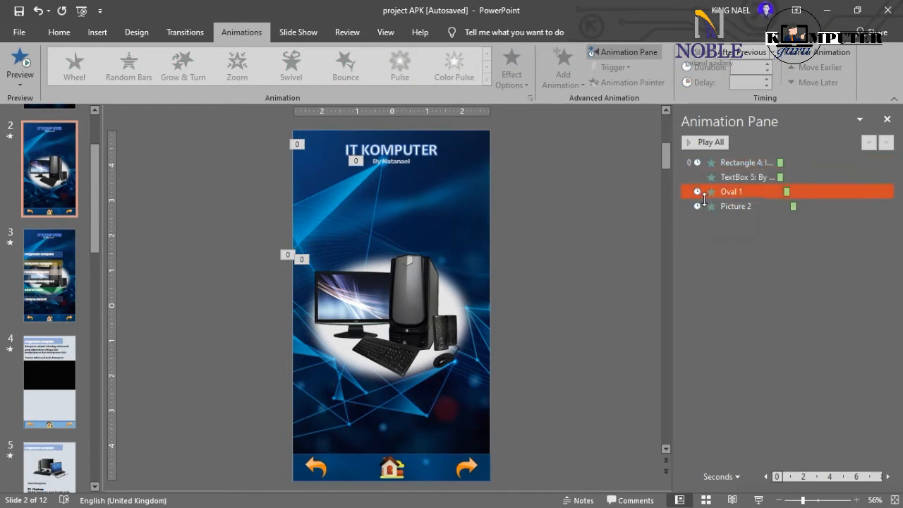
Recheck the start options of the computer picture's animation on slide 2 and choose Start After Previous again
click(885, 206)
click(885, 206)
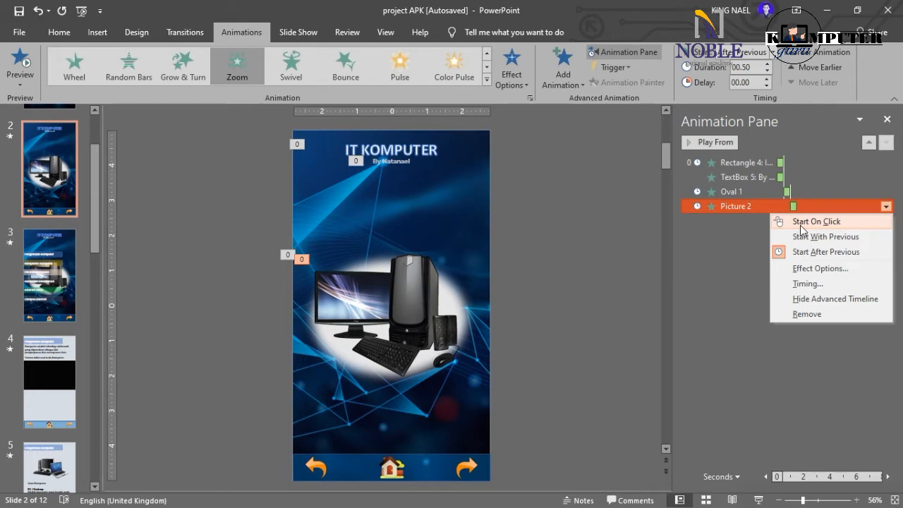
click(580, 311)
click(378, 317)
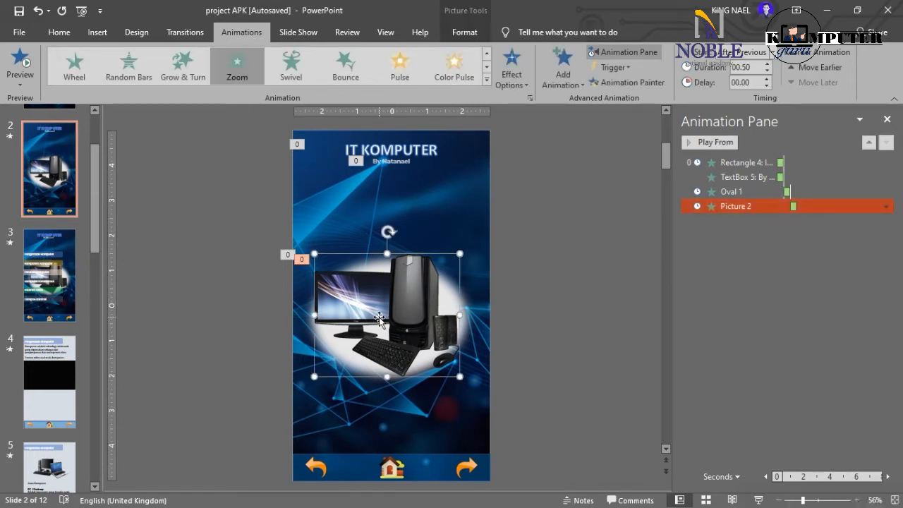
click(886, 206)
click(831, 253)
Compare slides 2 and 3, and examine the animations of the menu bars and the computer picture on slide 3
click(49, 275)
click(56, 190)
click(48, 264)
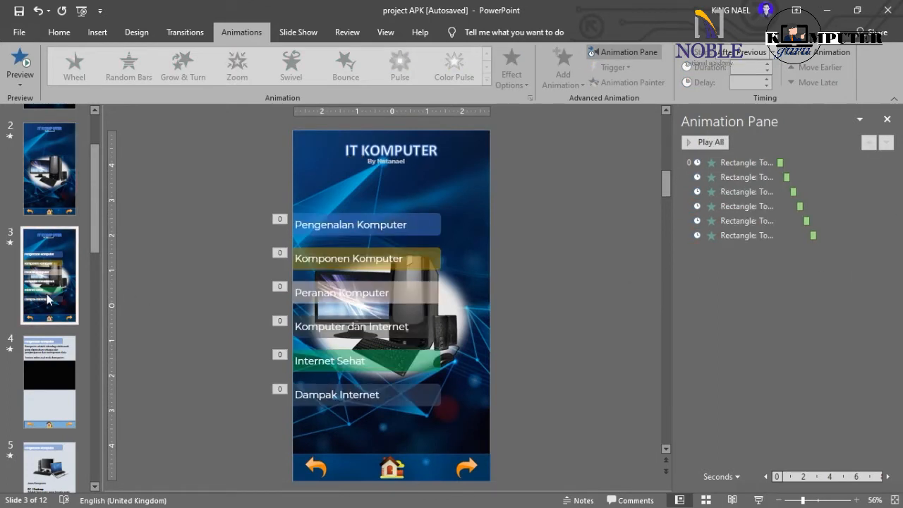
click(412, 229)
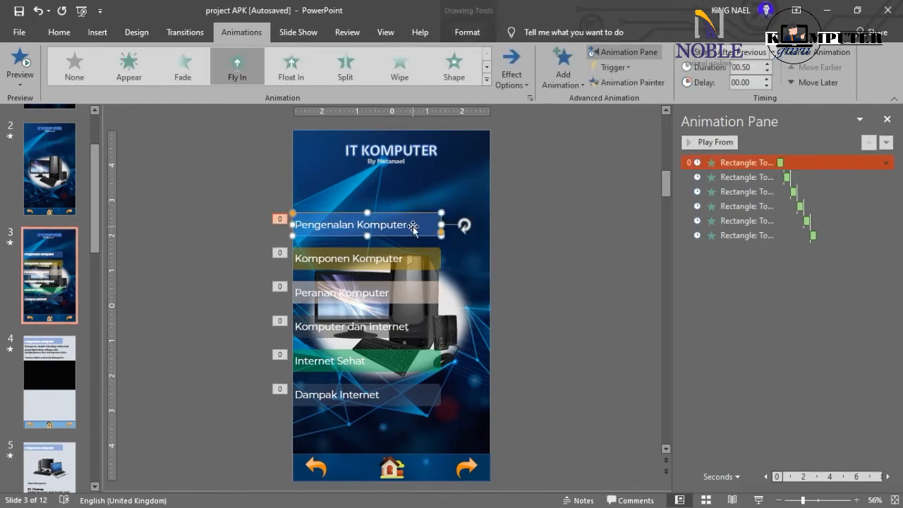
click(416, 262)
click(414, 292)
click(413, 324)
click(410, 353)
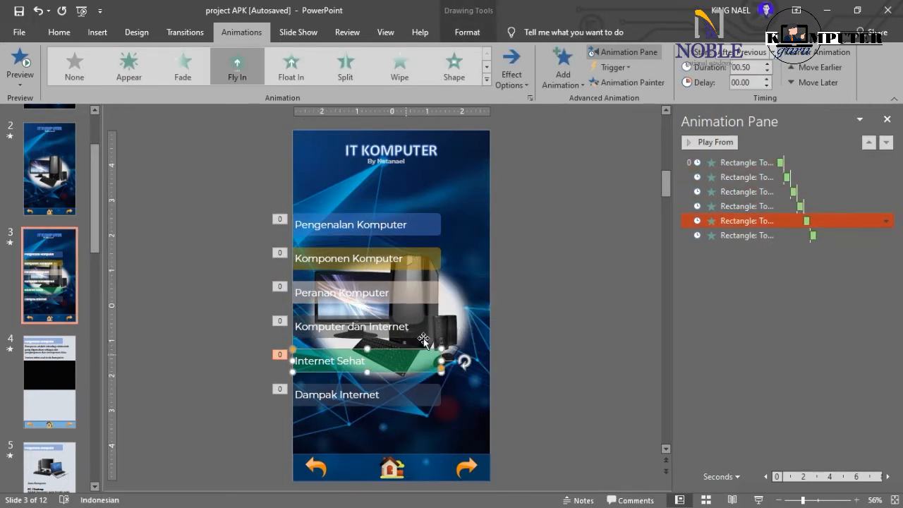
click(451, 308)
click(464, 310)
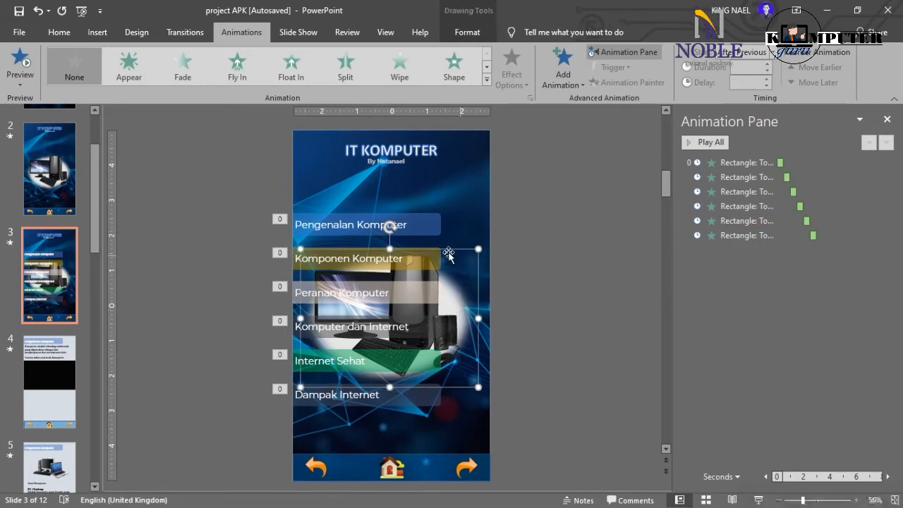
click(51, 182)
click(52, 259)
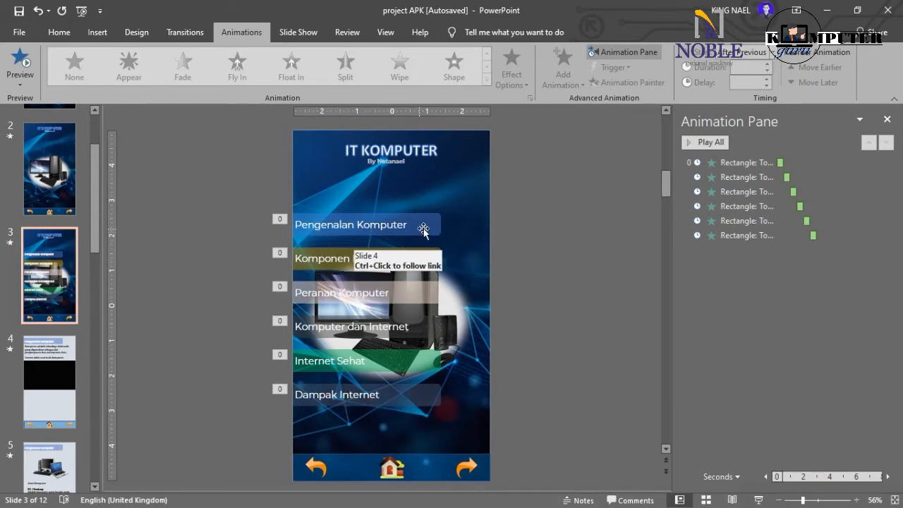
Try removing the Dampak Internet bar's animation on slide 3, and undo the removal
click(748, 235)
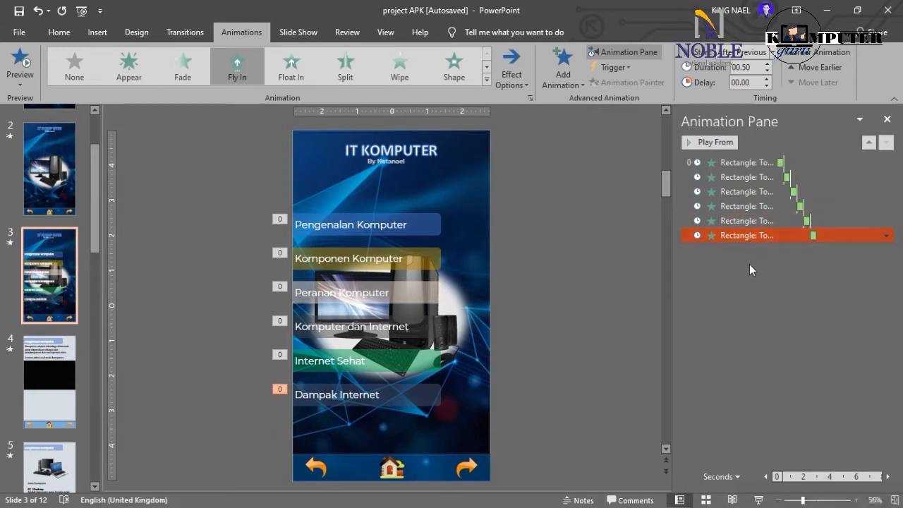
key(Delete)
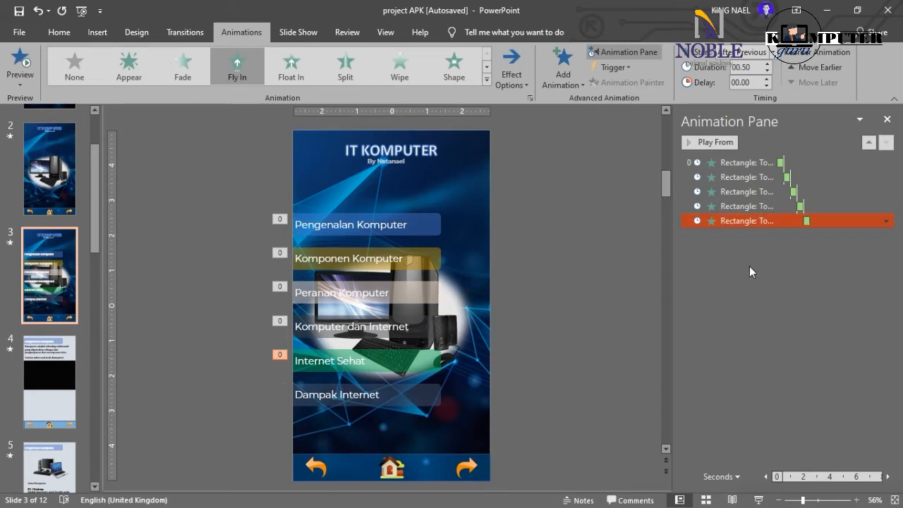
key(ctrl+z)
click(769, 273)
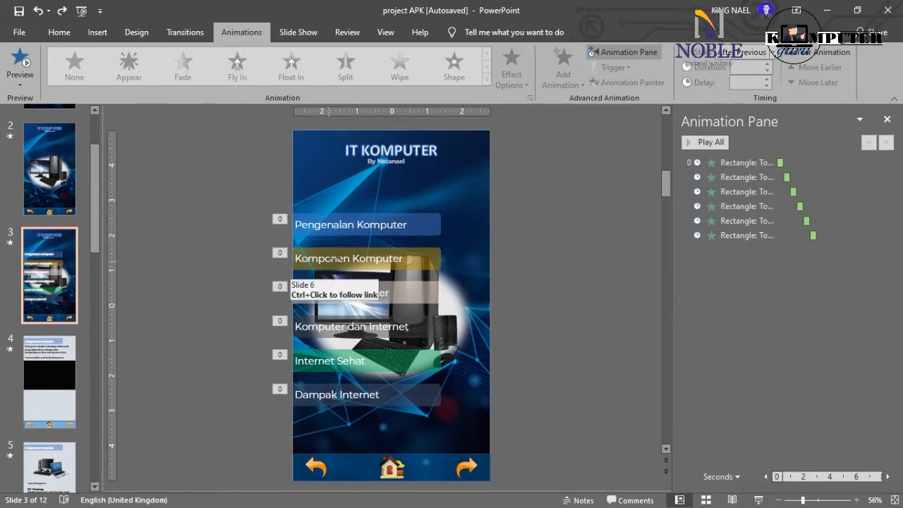
Apply the Fly In entrance animation to the Pengenalan Komputer bar on slide 3 with direction From Left
click(318, 226)
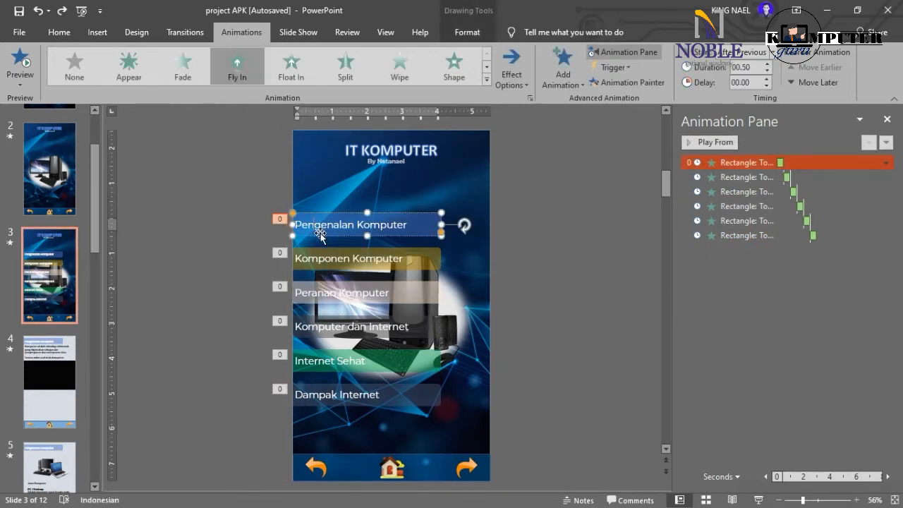
click(320, 235)
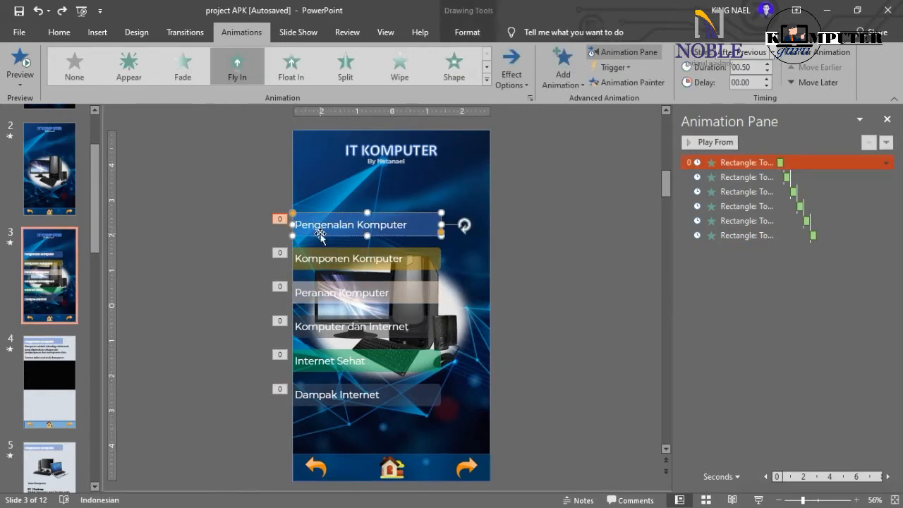
click(236, 72)
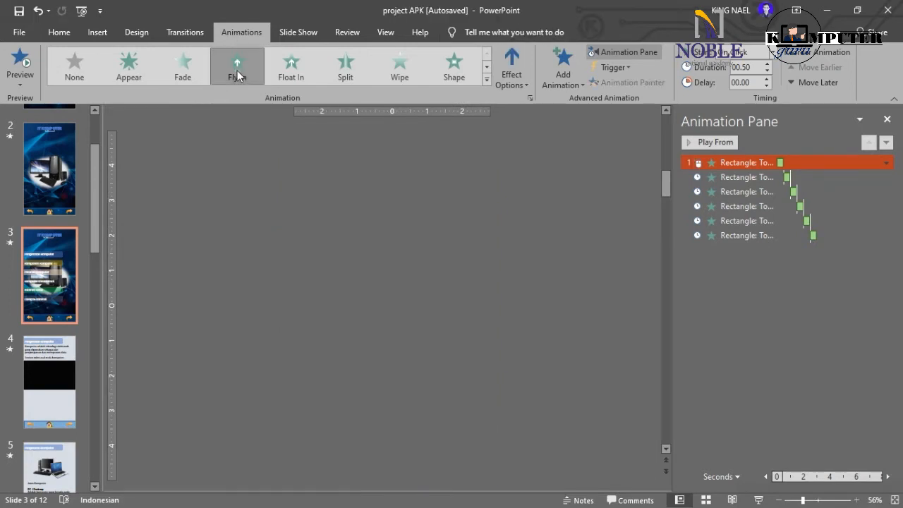
click(238, 75)
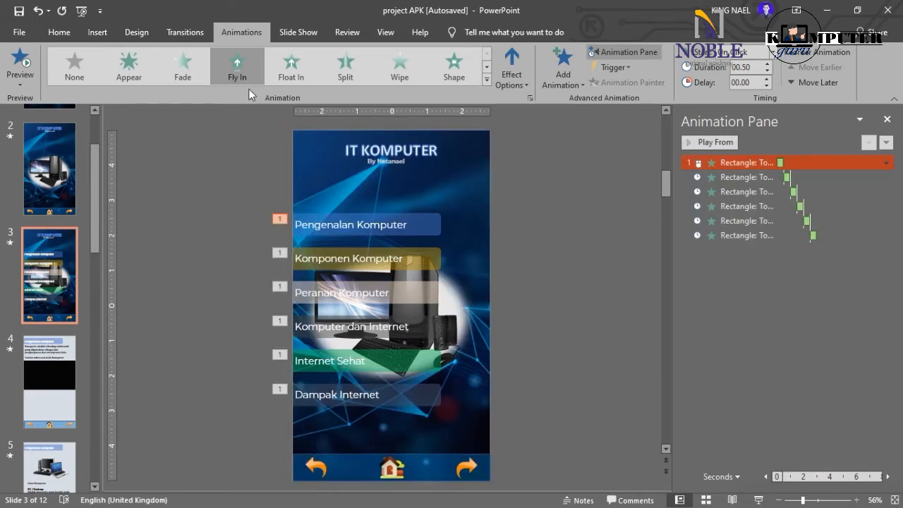
click(516, 83)
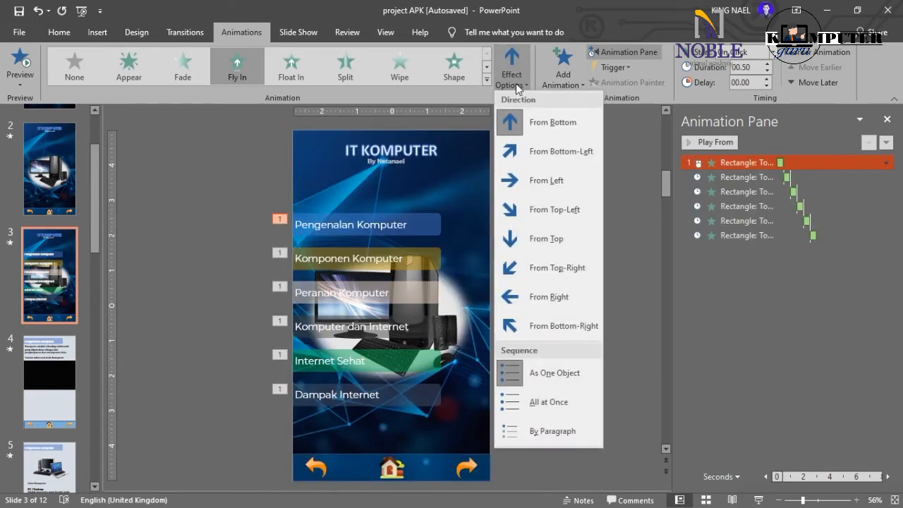
click(534, 181)
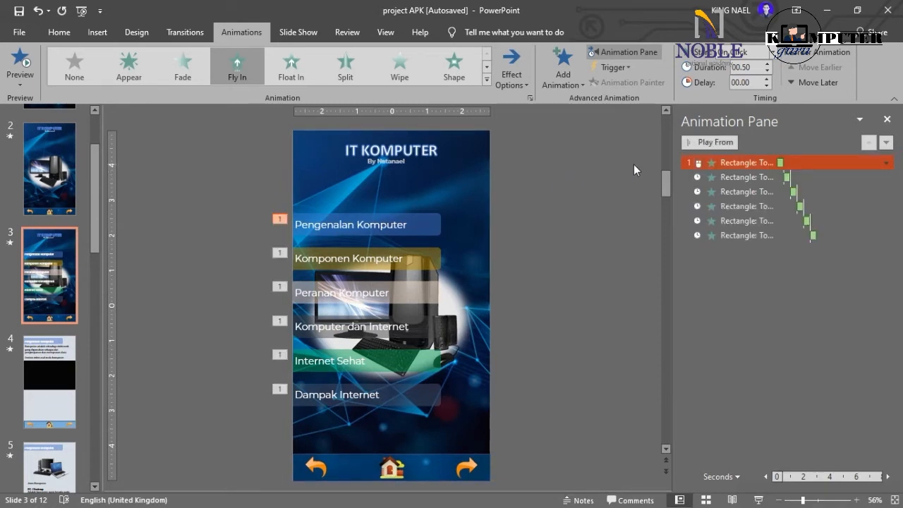
Set the bounce end of the Pengenalan Komputer bar's Fly In animation to 0.3 sec
click(886, 163)
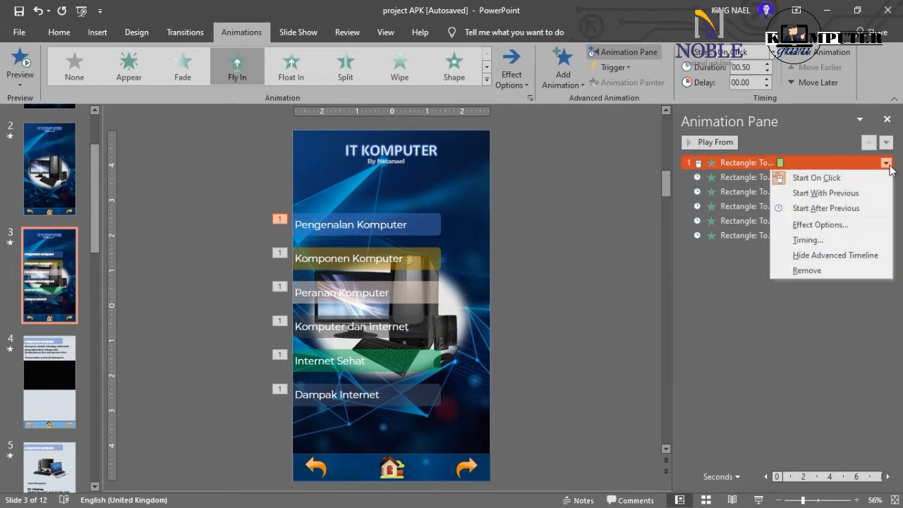
click(833, 225)
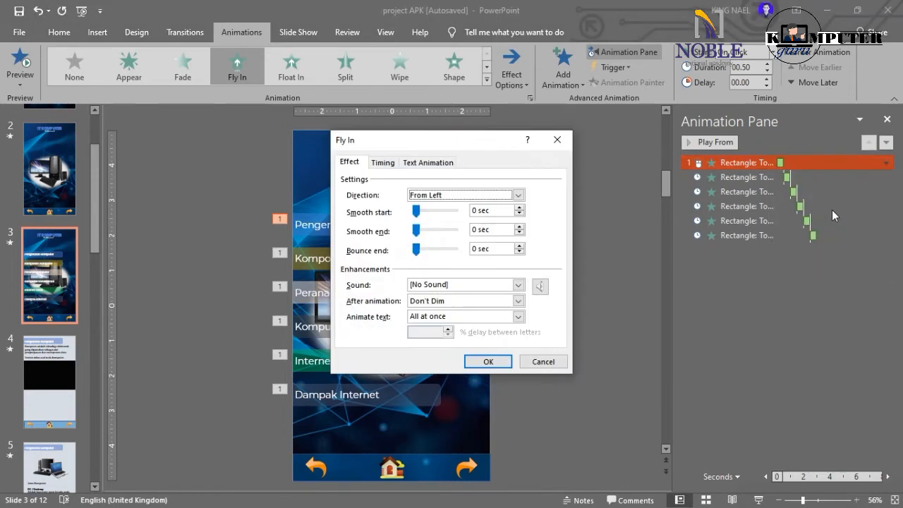
drag(470, 145, 631, 174)
drag(578, 280, 601, 284)
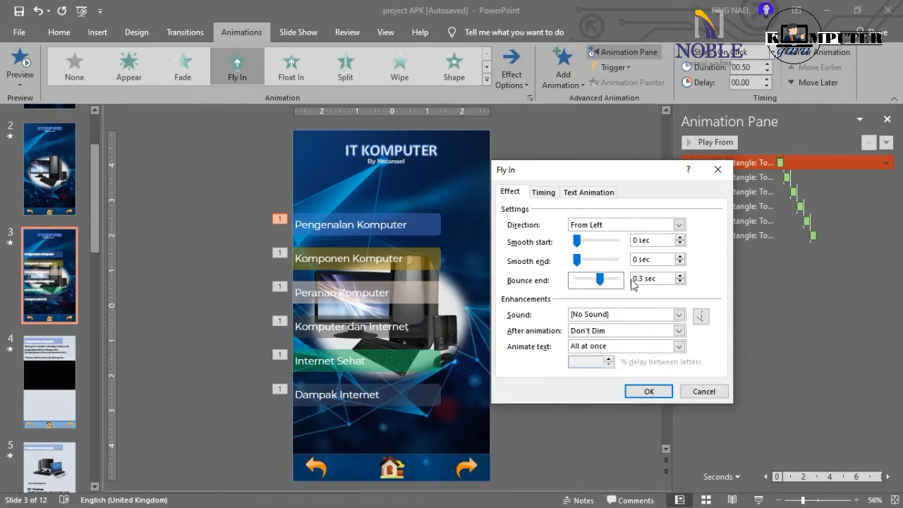
click(649, 392)
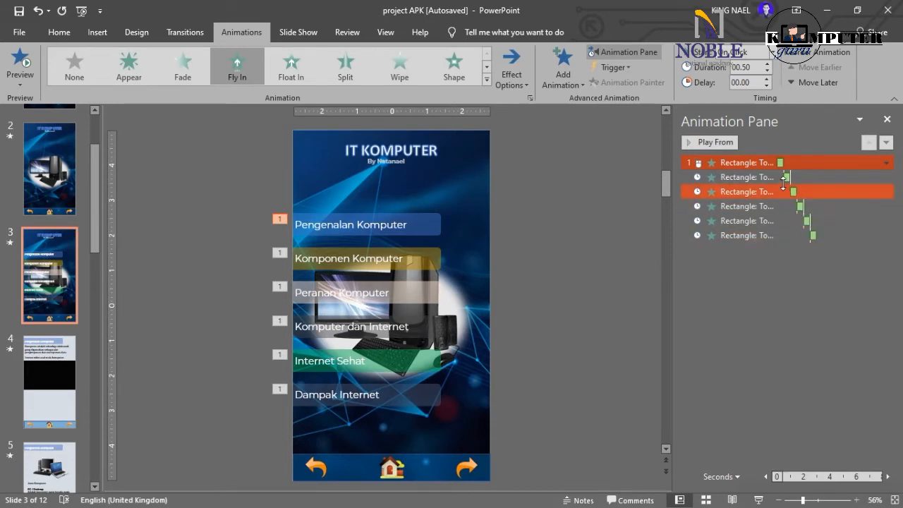
Set the bounce end of the Komponen Komputer bar's Fly In animation to 0.3 sec
click(429, 260)
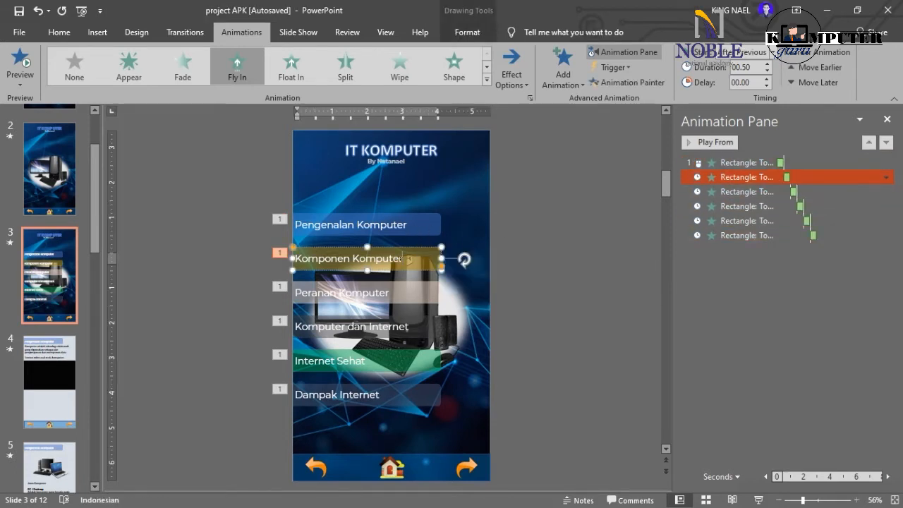
click(886, 177)
click(678, 284)
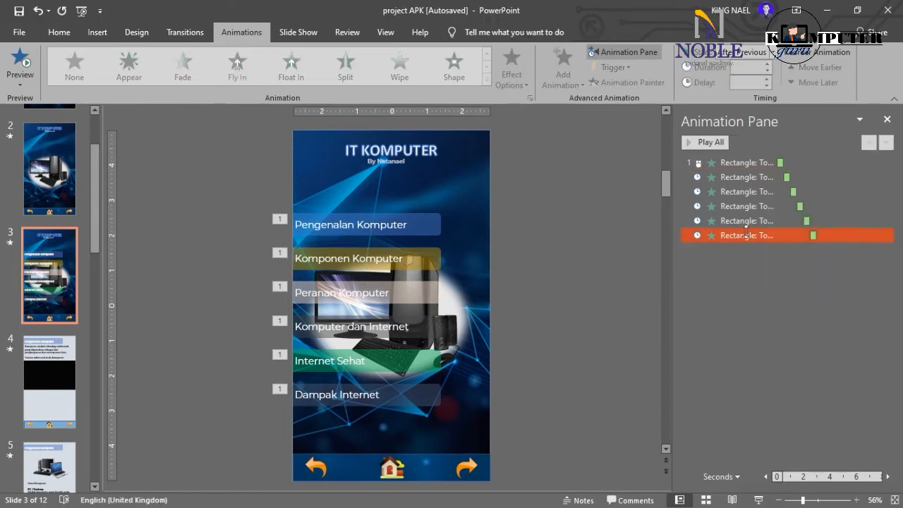
click(792, 178)
click(886, 177)
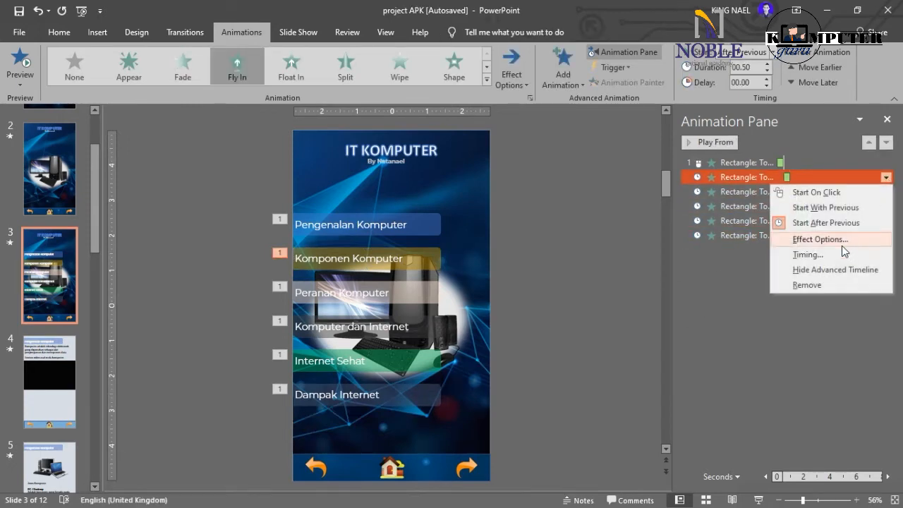
click(833, 239)
click(605, 283)
click(648, 390)
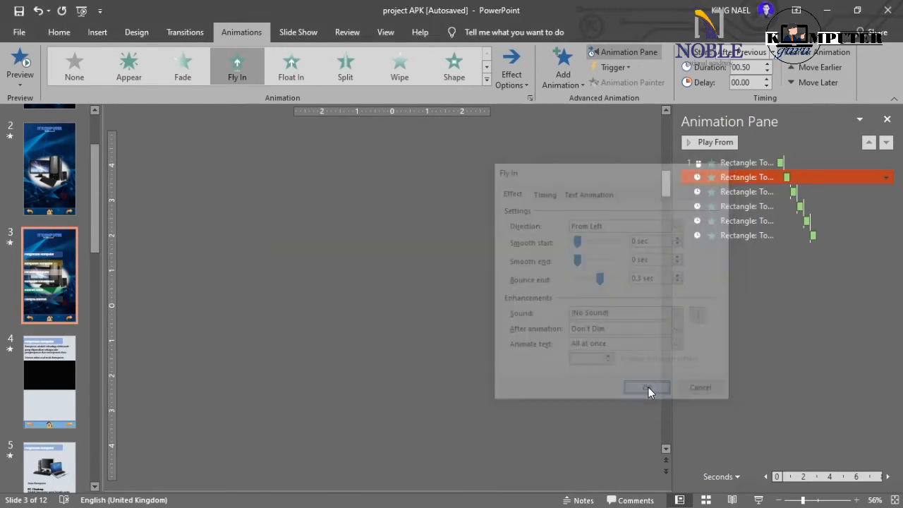
Set the bounce end of the Peranan Komputer bar's Fly In animation to 0.3 sec
click(847, 192)
click(886, 191)
click(830, 253)
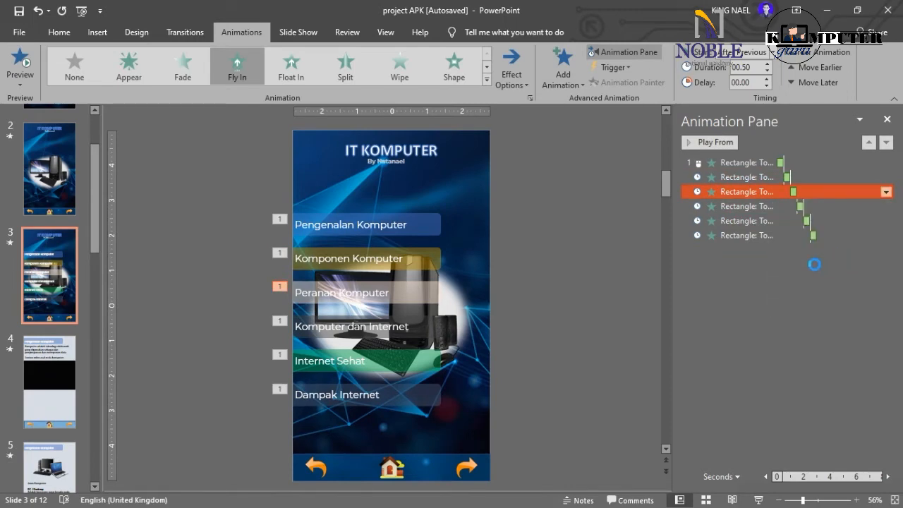
click(601, 280)
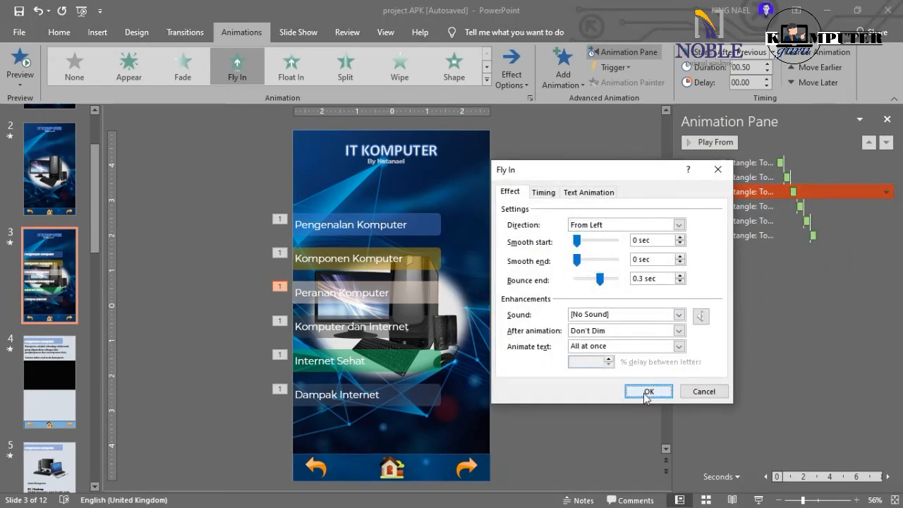
click(647, 393)
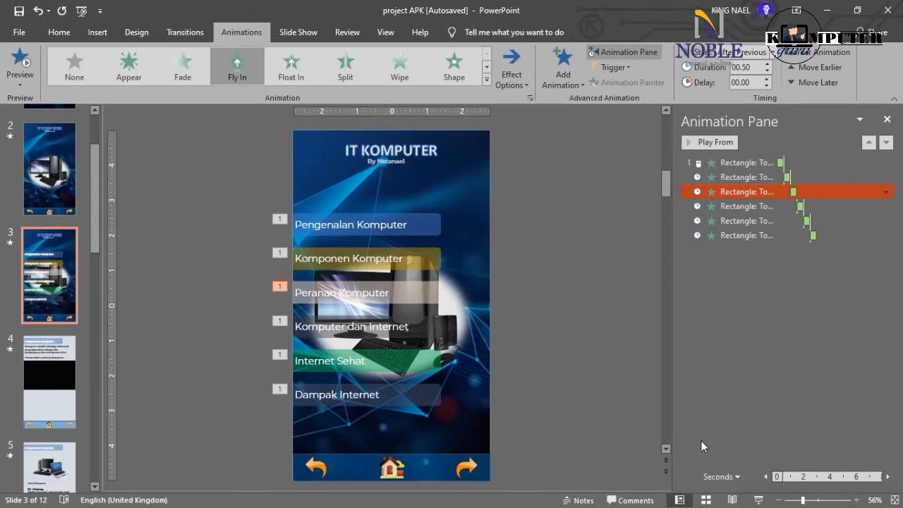
Reduce the presentation window, play the slide show from slide 3 to check the menu animations, and end the show
double_click(598, 12)
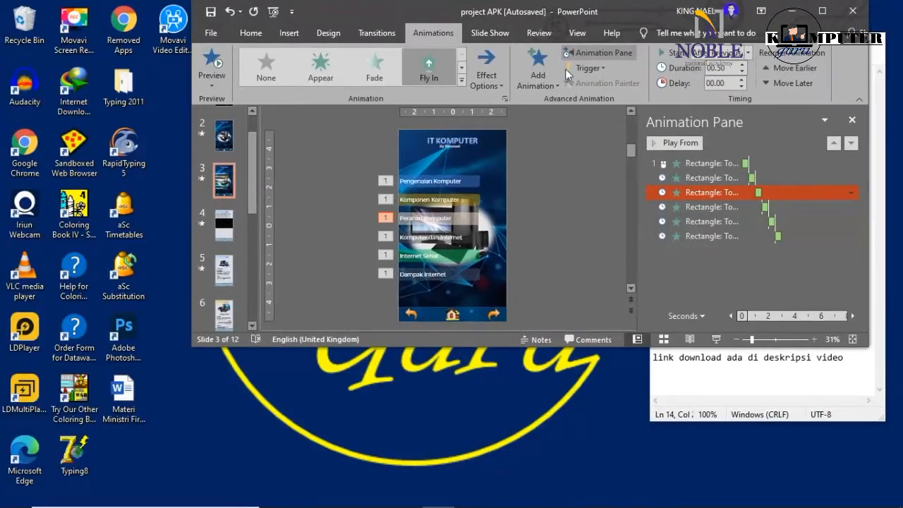
click(715, 339)
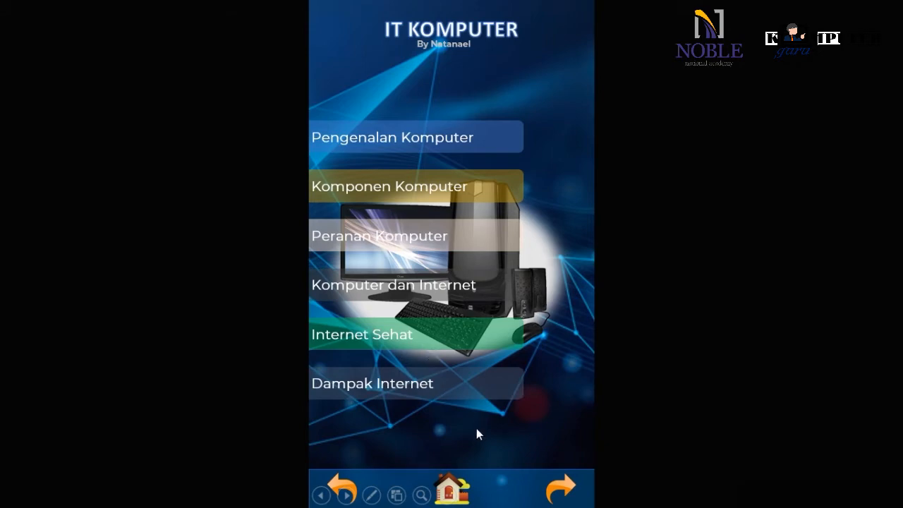
key(Escape)
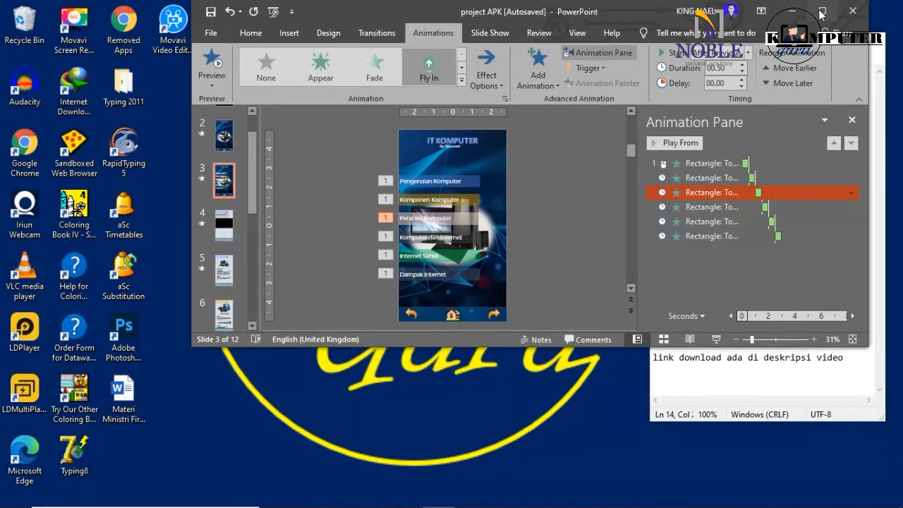
Minimize the presentation, highlight the Hiperlink item in the Notepad lesson outline, and return to PowerPoint with its window maximized
click(785, 14)
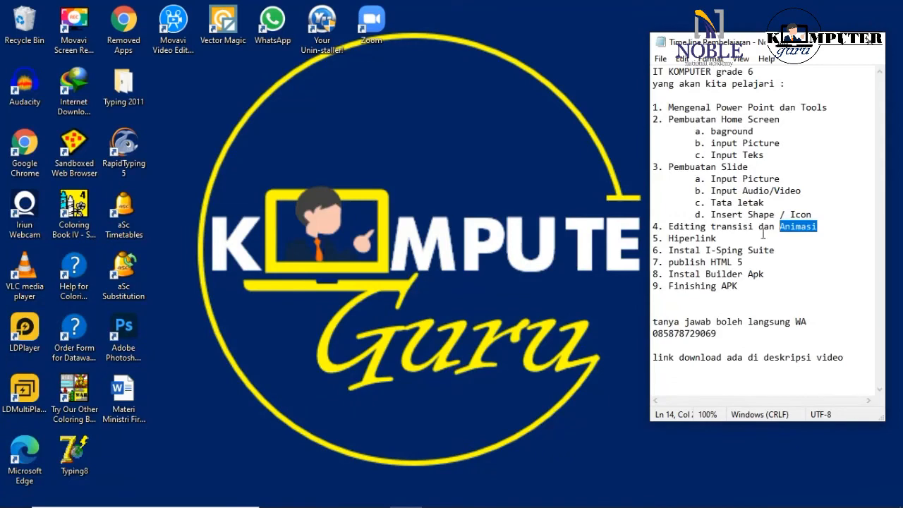
drag(717, 239, 669, 238)
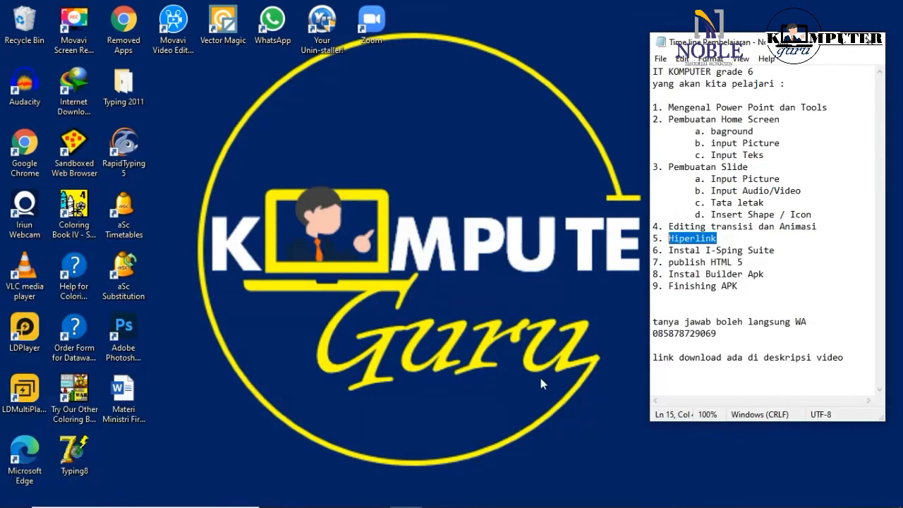
click(439, 495)
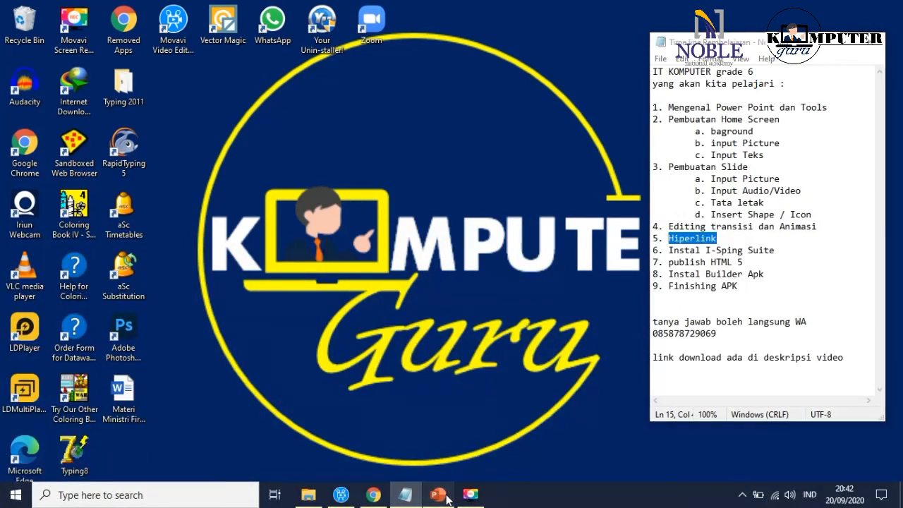
click(822, 11)
Select slide 1, reduce the presentation window, and play the slide show from that slide
click(615, 285)
click(45, 162)
scroll(45, 162, up, 2)
click(45, 183)
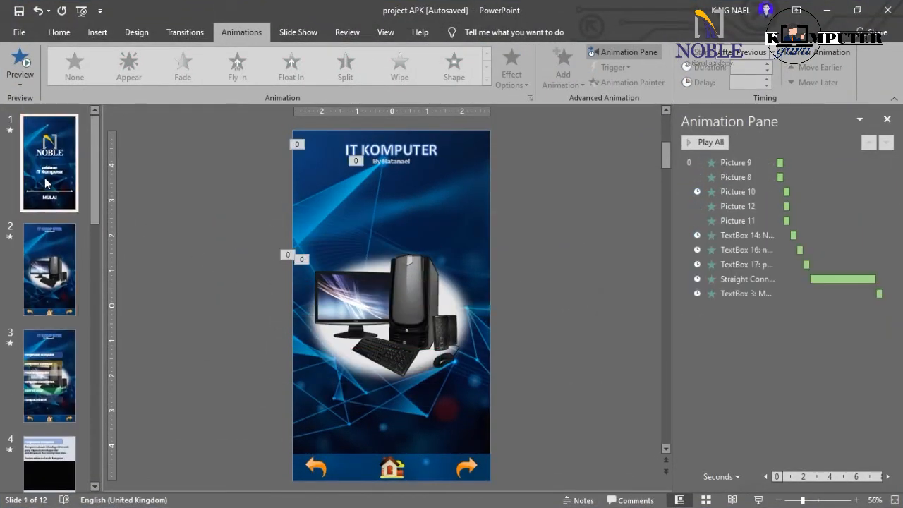
double_click(602, 6)
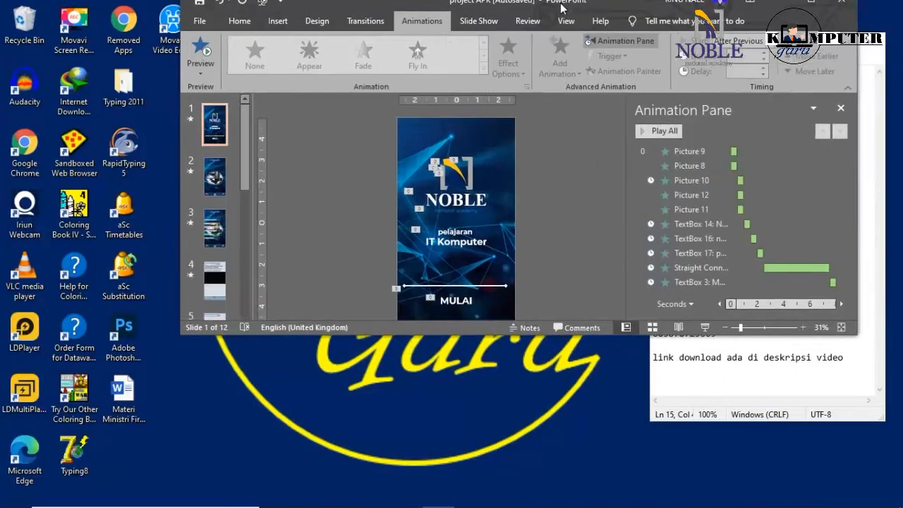
click(704, 341)
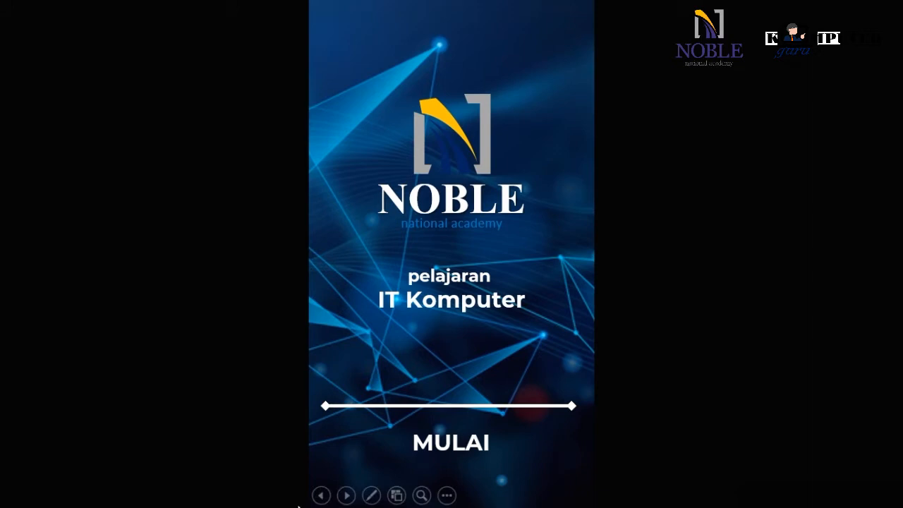
Test the MULAI, Pengenalan Komputer, Komponen Komputer, home and Komputer dan Internet links in the running show, and end the show
click(451, 443)
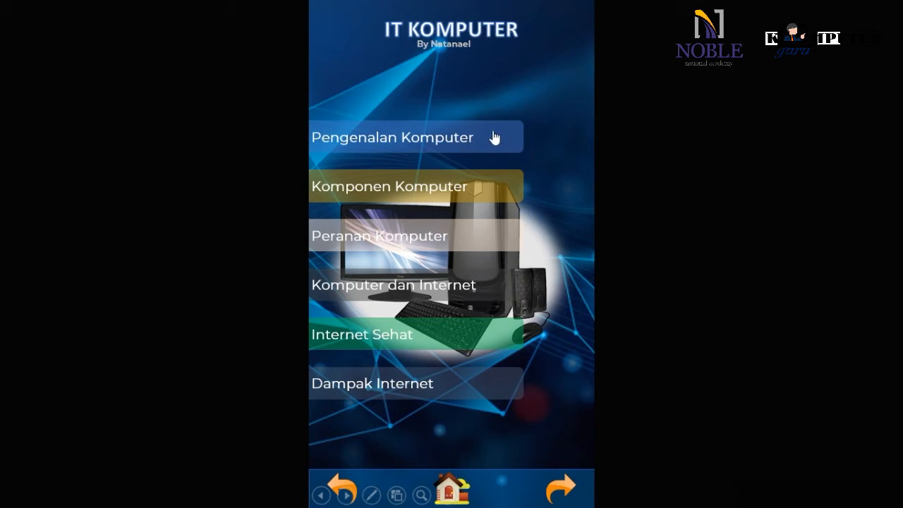
click(376, 140)
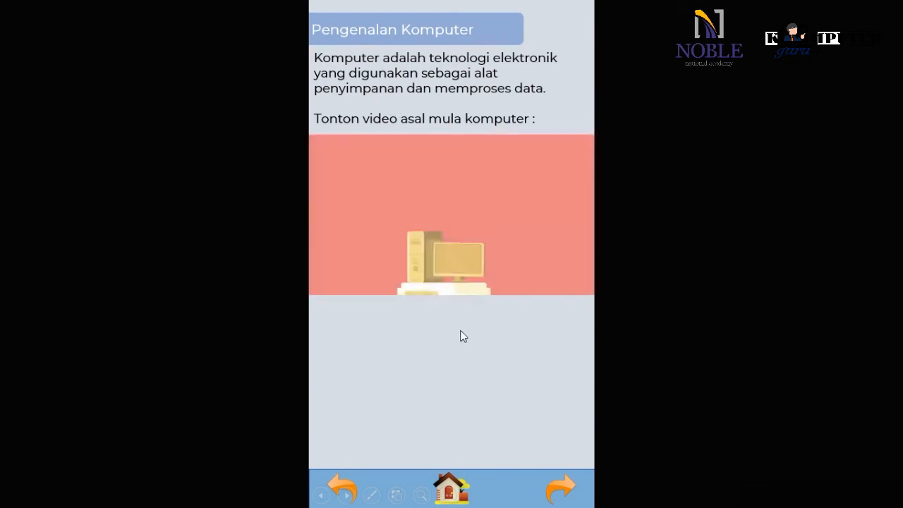
click(450, 485)
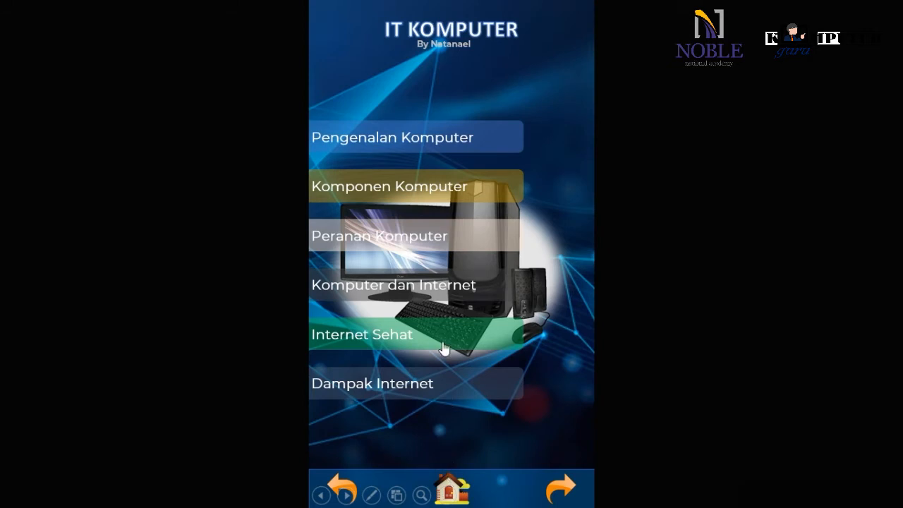
click(438, 194)
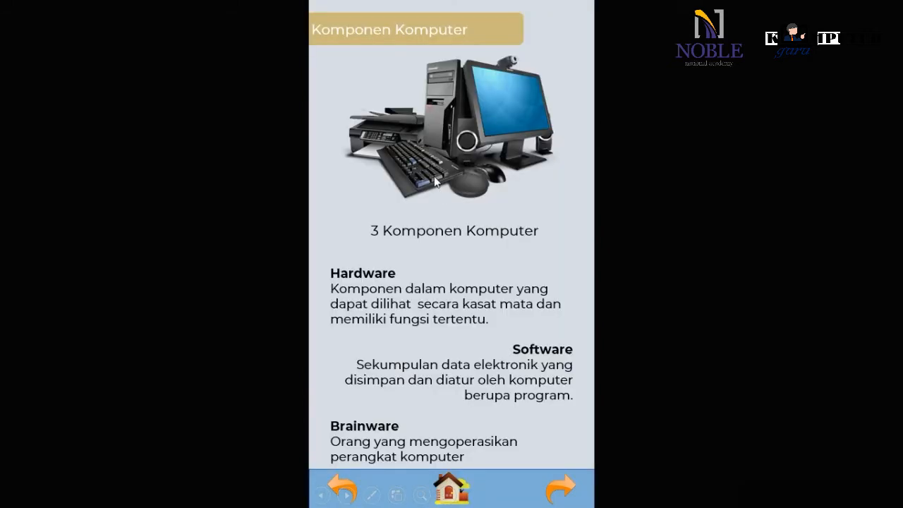
click(452, 485)
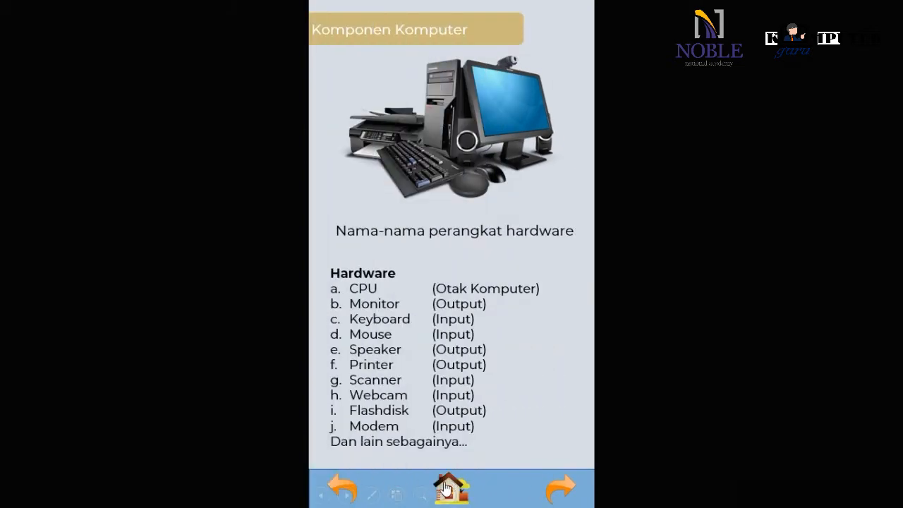
click(446, 487)
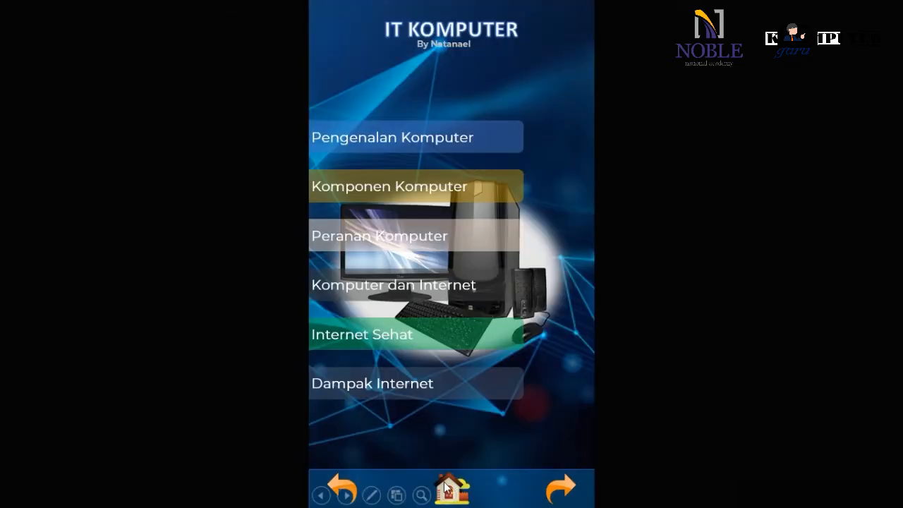
click(412, 300)
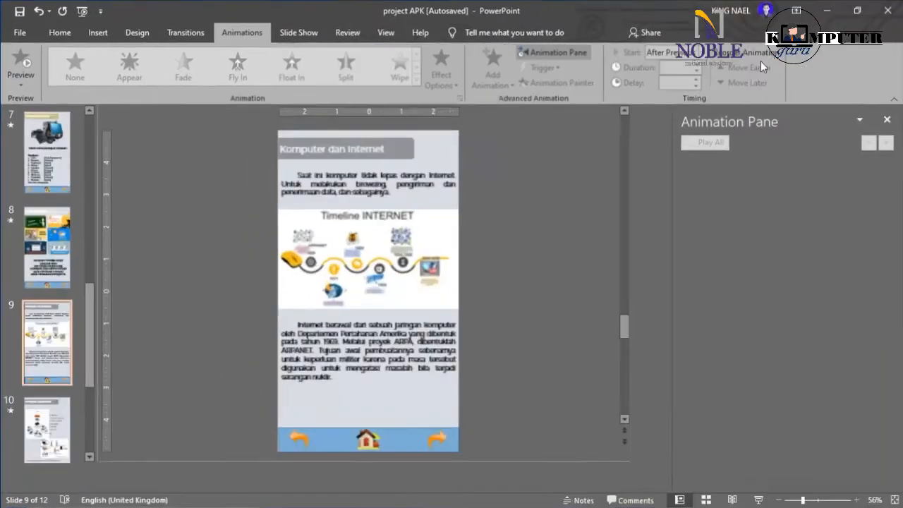
Compare the Pengenalan Komputer bar on menu slide 3 with its content slides 4 and 5 to identify the link's target
drag(97, 347, 103, 166)
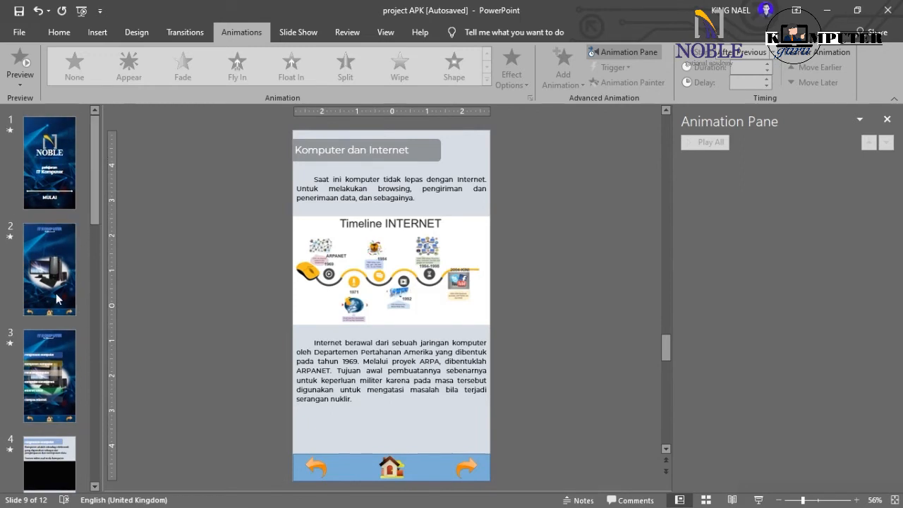
click(30, 405)
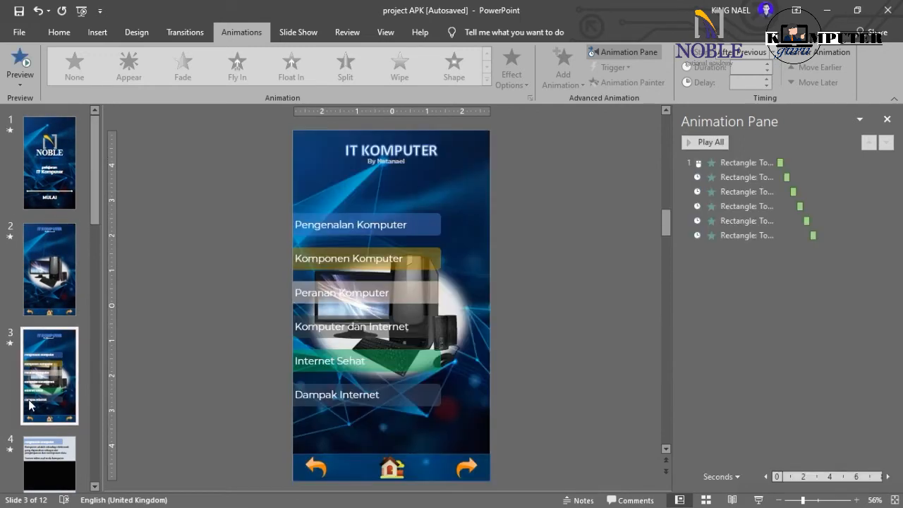
click(415, 224)
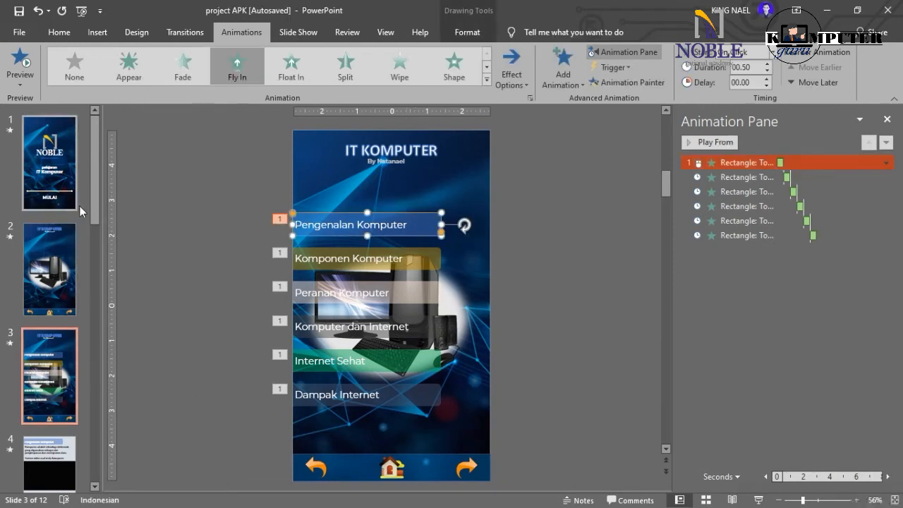
drag(91, 199, 95, 266)
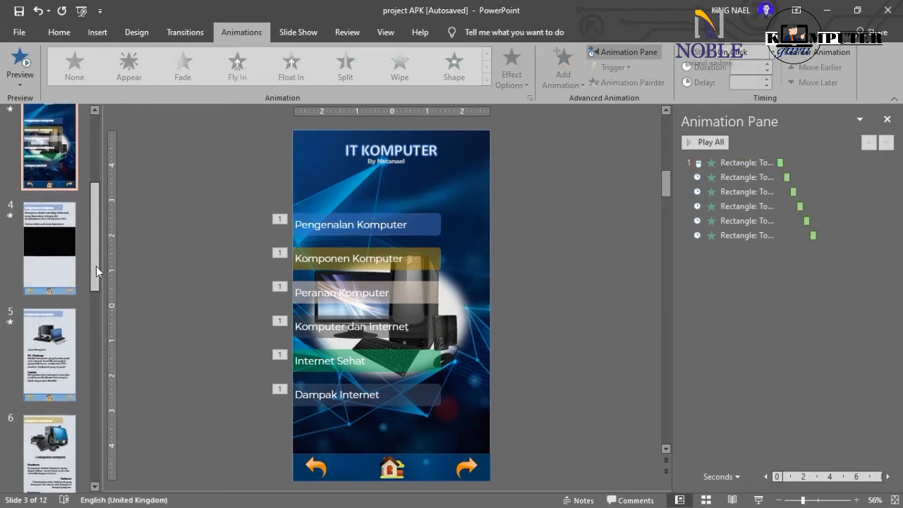
click(70, 276)
click(49, 322)
click(51, 263)
click(53, 353)
scroll(53, 352, up, 3)
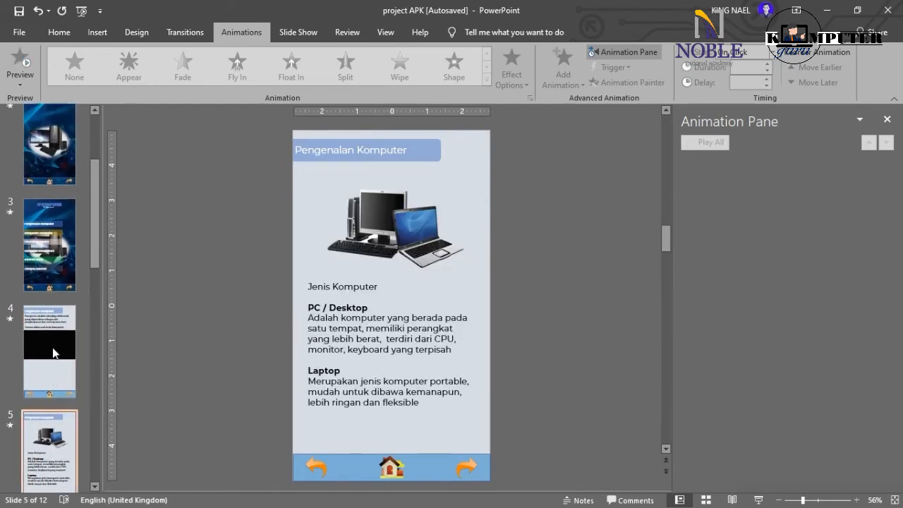
click(49, 246)
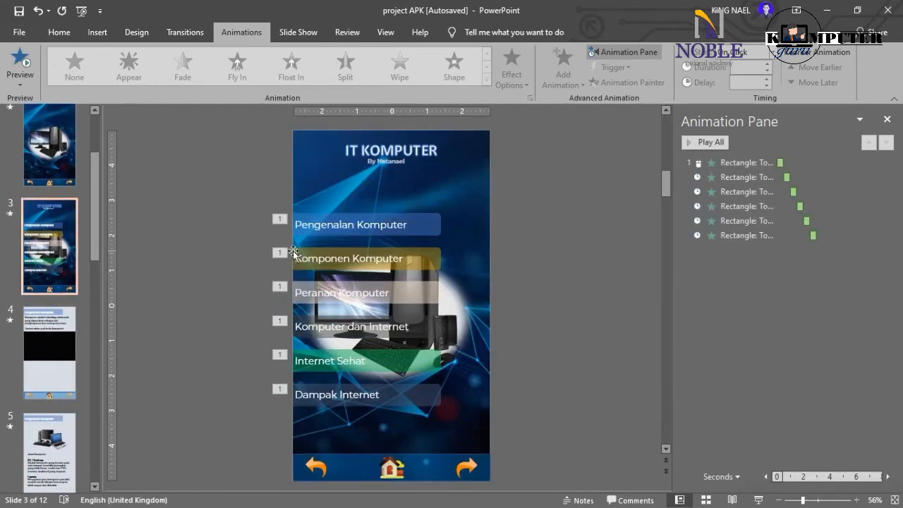
click(419, 231)
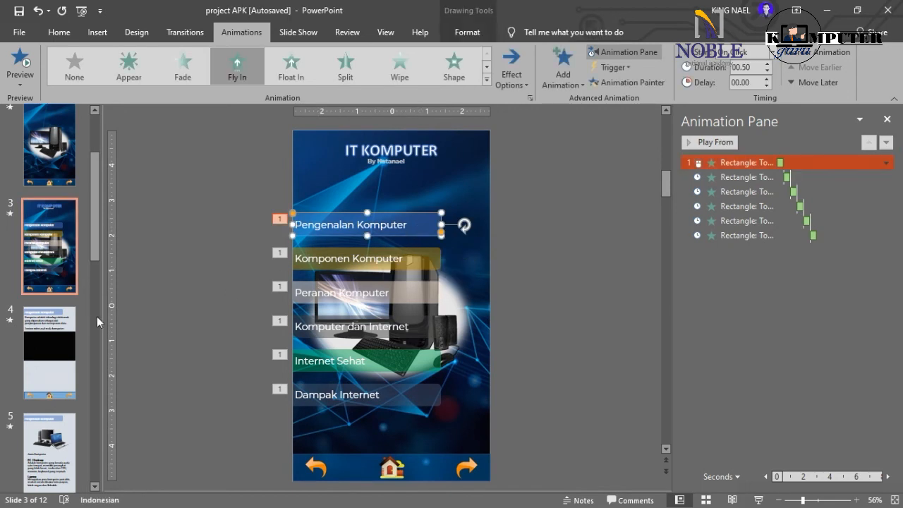
click(55, 381)
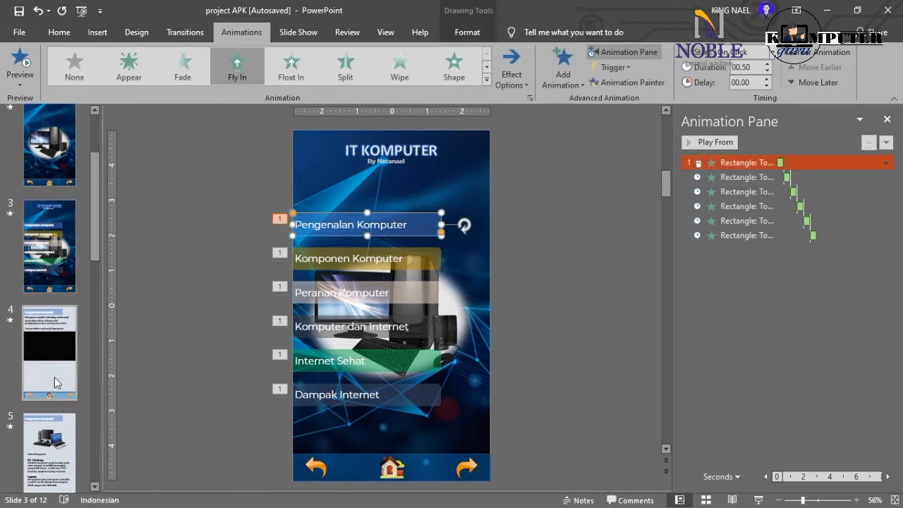
key(Up)
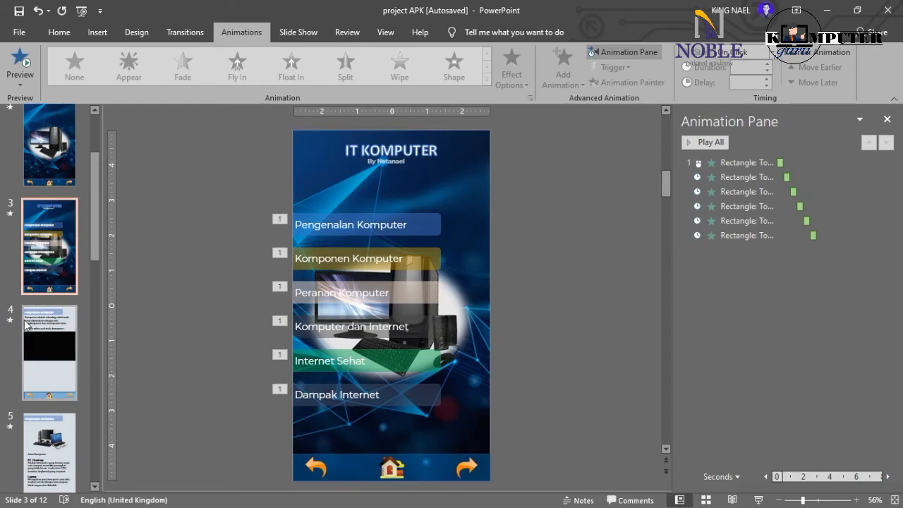
click(424, 224)
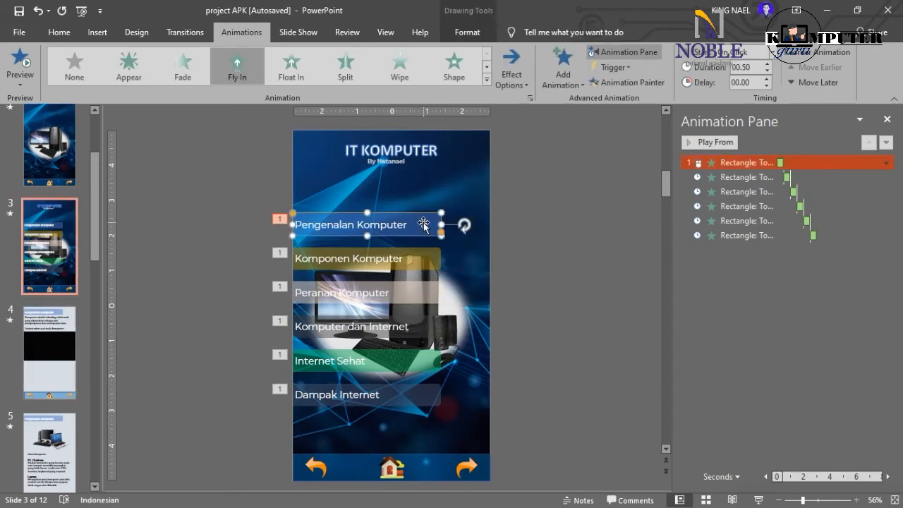
right_click(423, 223)
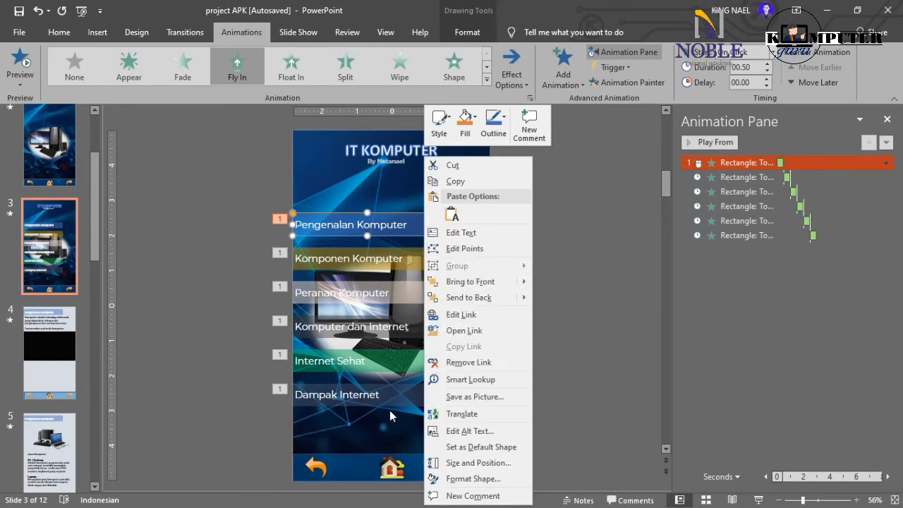
key(Escape)
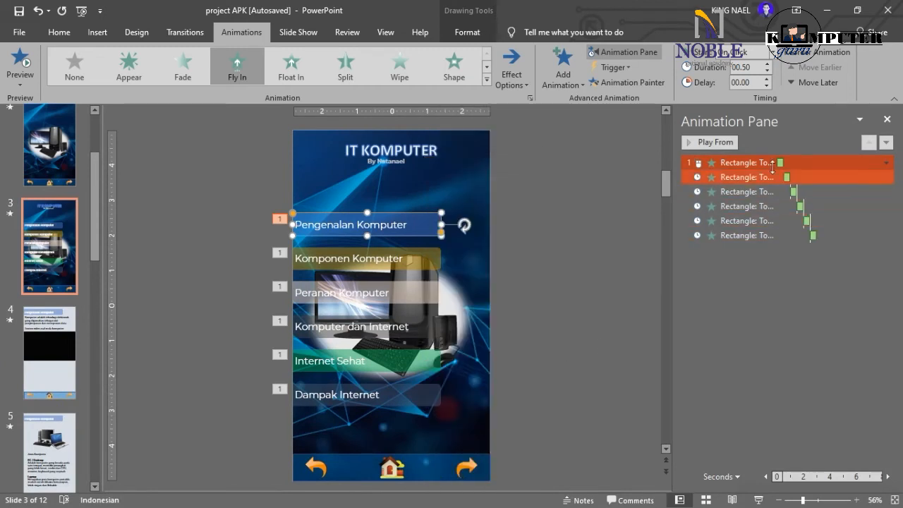
click(749, 233)
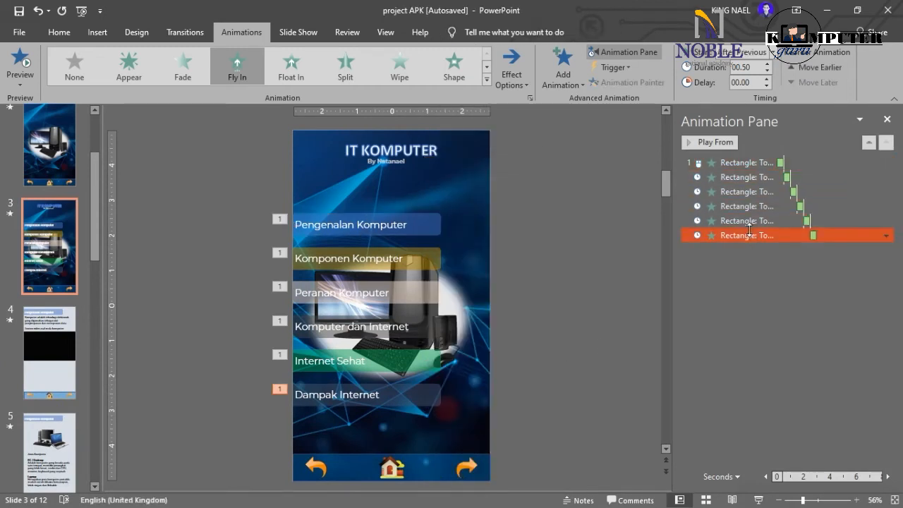
Remove the existing link from the Pengenalan Komputer bar on slide 3
click(316, 223)
right_click(322, 224)
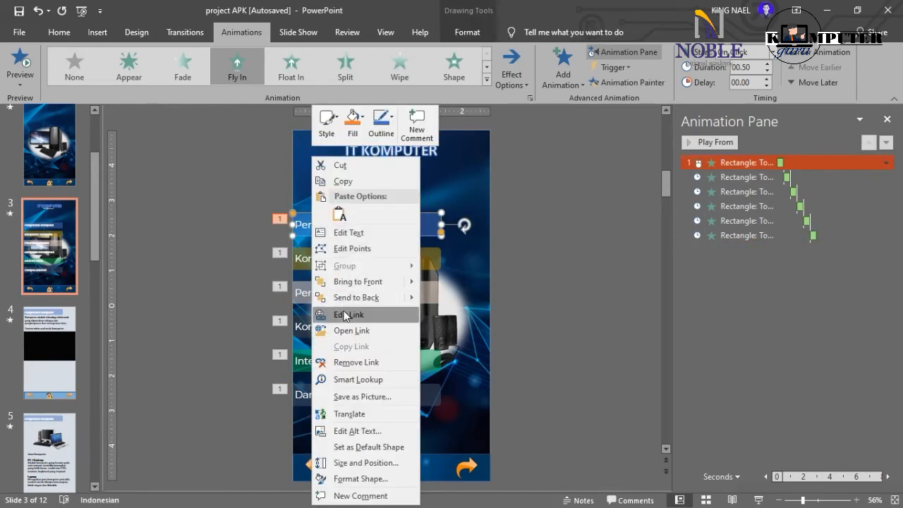
click(356, 362)
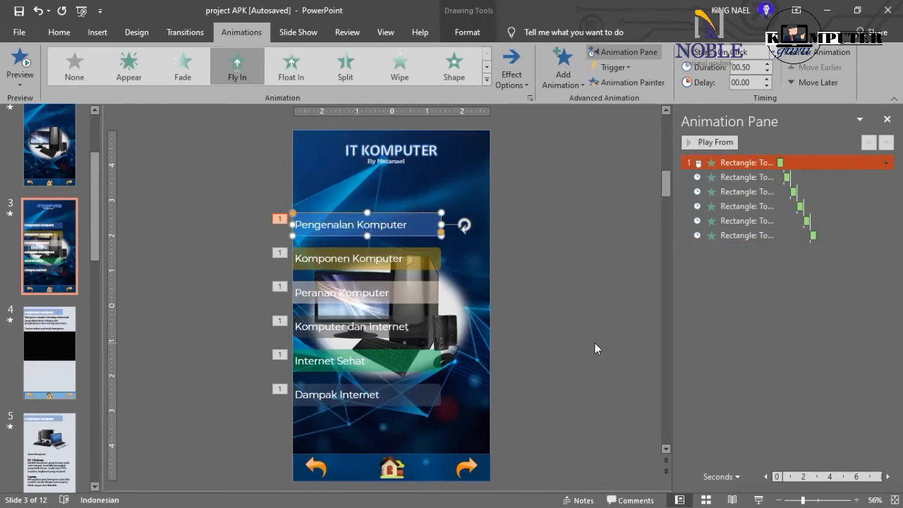
Open the Insert Hyperlink dialog for the Pengenalan Komputer bar and move the dialog higher over the slide
click(407, 224)
right_click(419, 223)
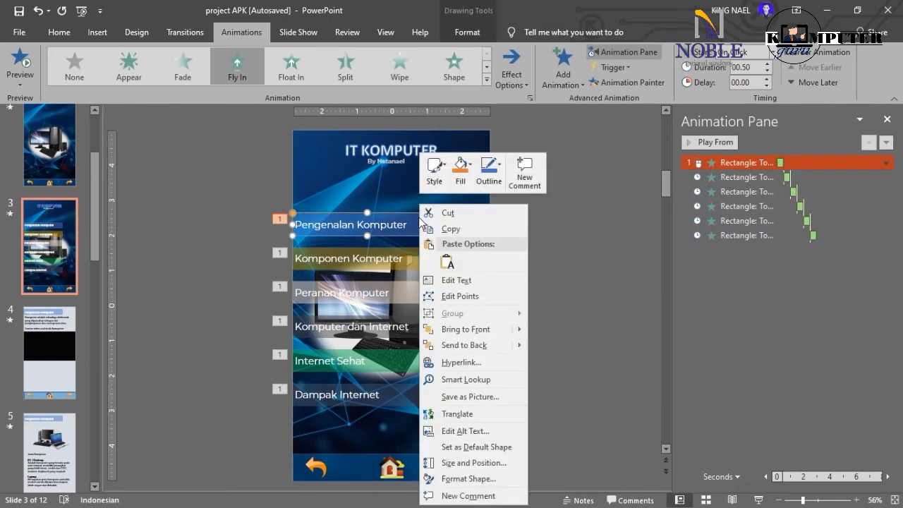
click(459, 364)
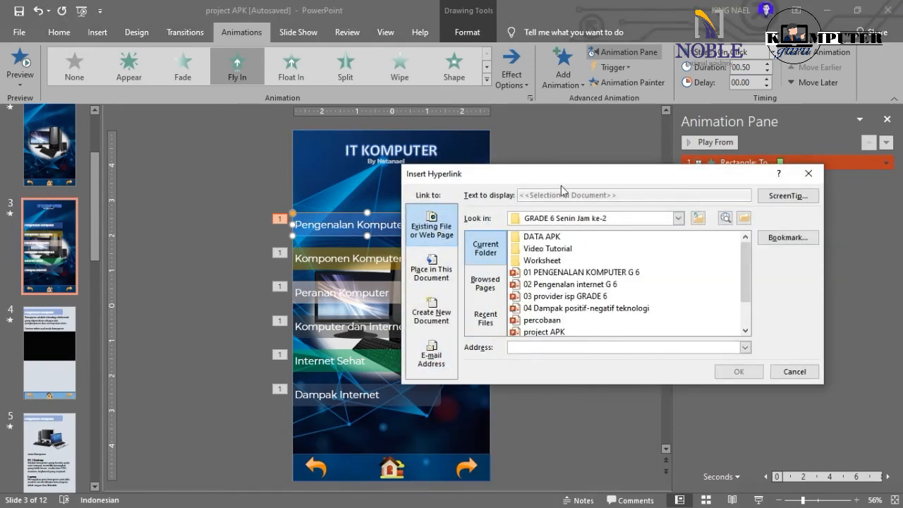
drag(558, 180, 485, 120)
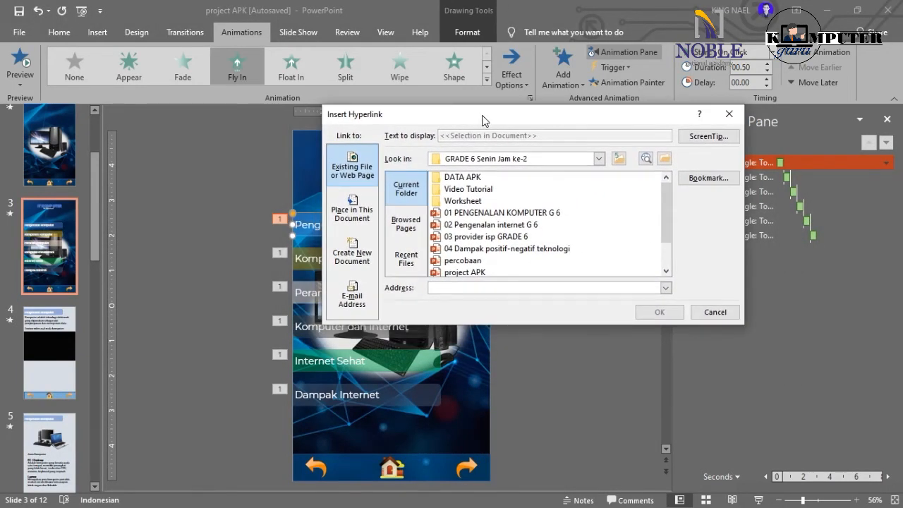
Review the hyperlink target types: browsed pages, recent files, a place in this document, a new document and an e-mail address
click(406, 224)
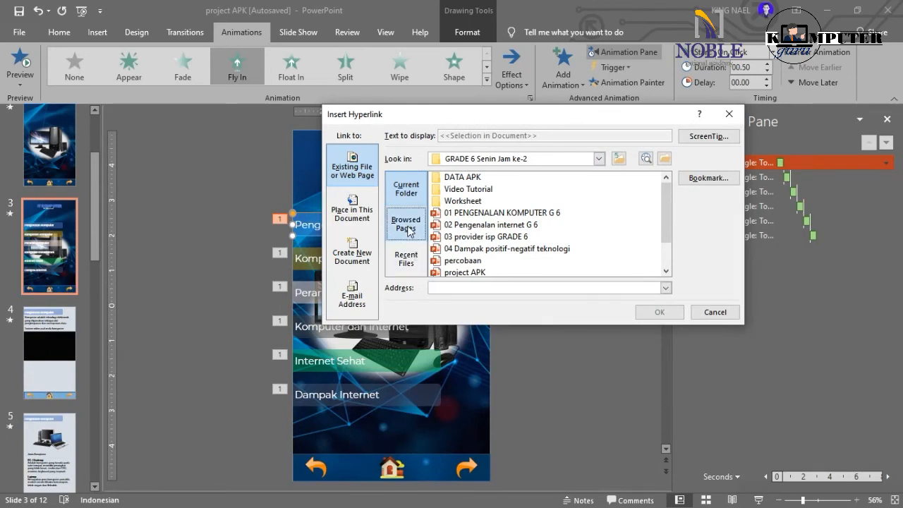
click(405, 259)
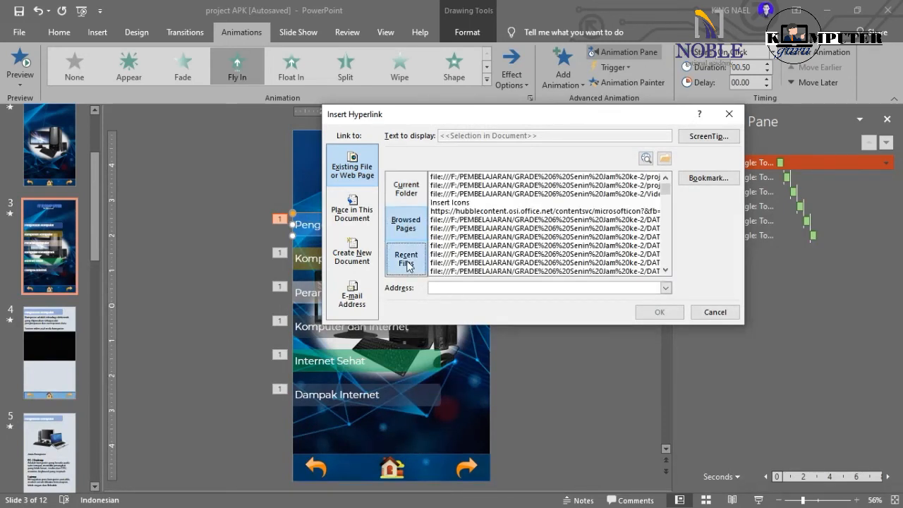
click(364, 212)
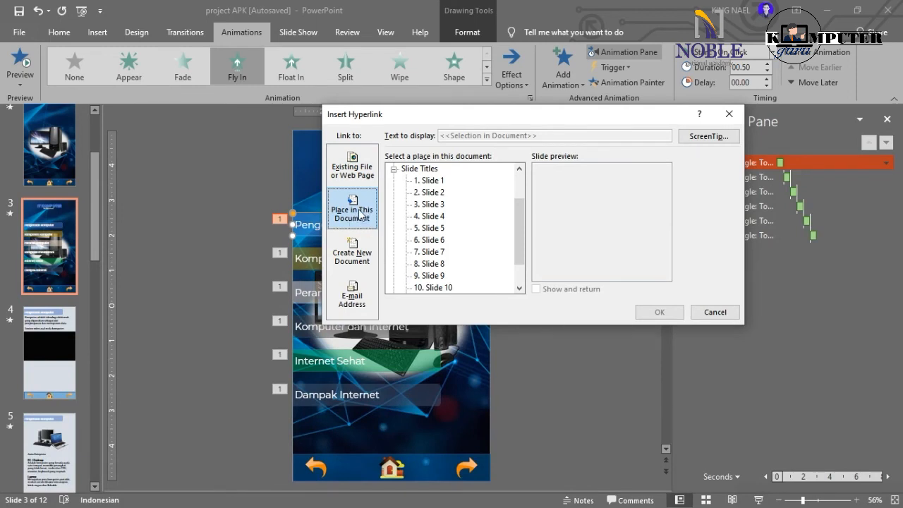
click(351, 168)
click(352, 255)
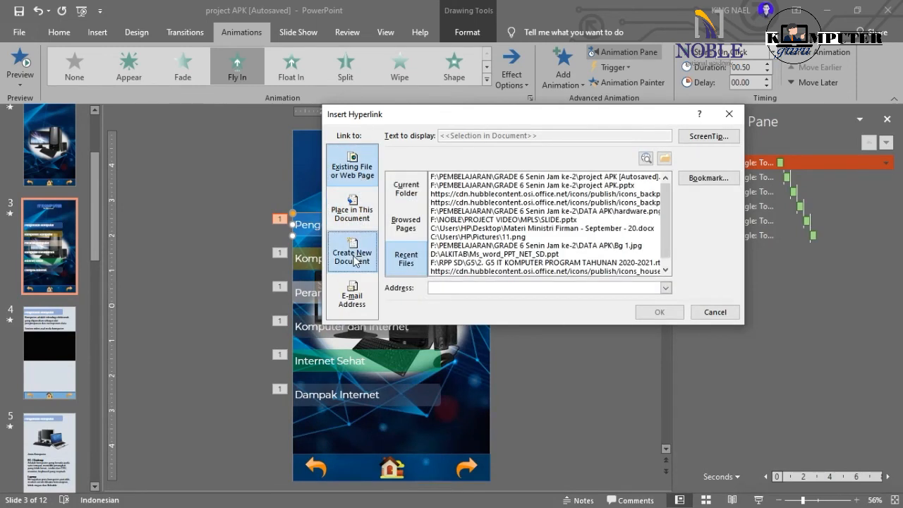
click(355, 299)
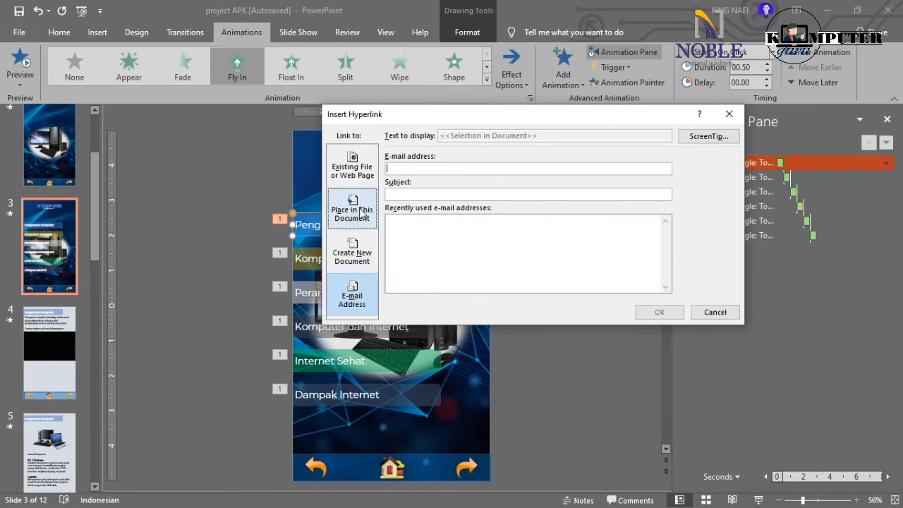
Link the Pengenalan Komputer bar on slide 3 to Slide 4 as a place in this document
click(362, 211)
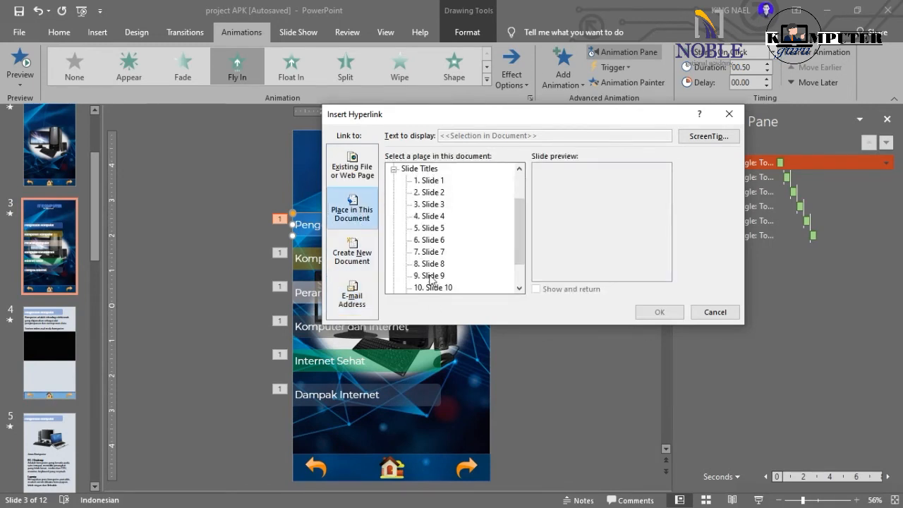
scroll(437, 221, down, 1)
scroll(437, 221, up, 3)
scroll(437, 215, down, 1)
scroll(439, 206, up, 1)
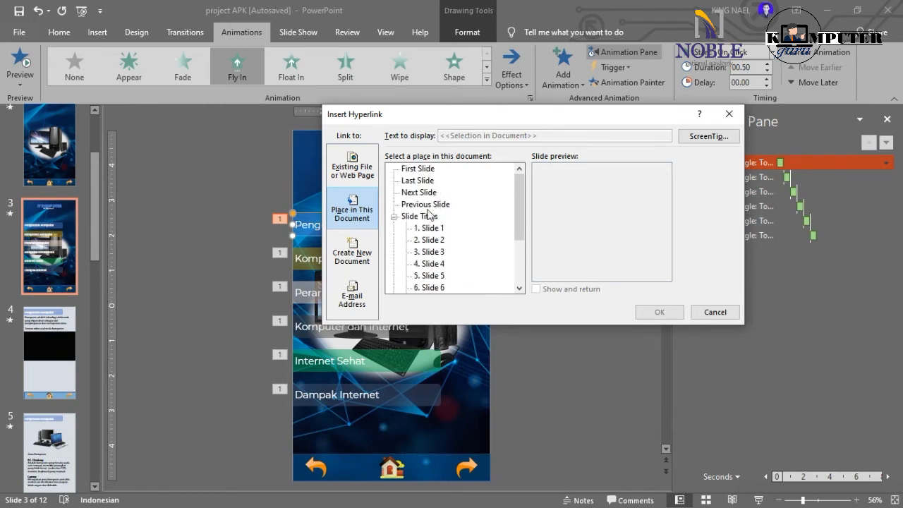
scroll(433, 233, down, 1)
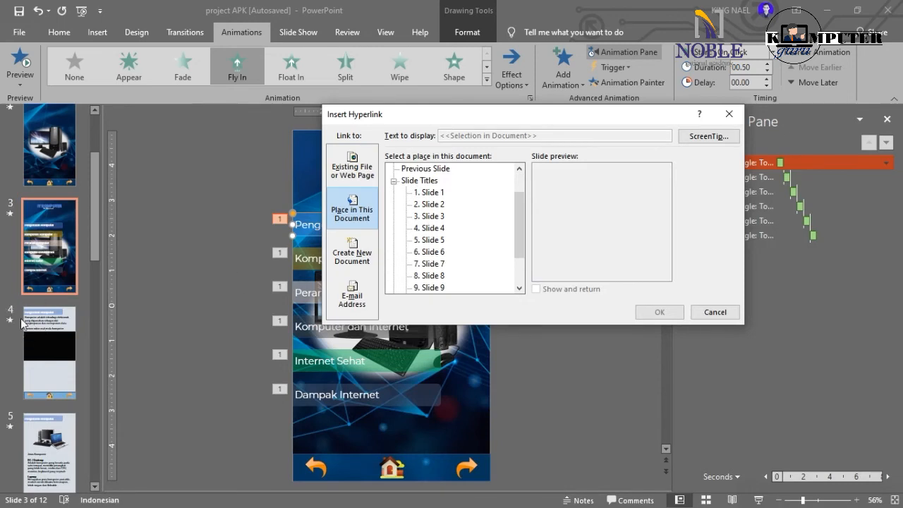
click(432, 228)
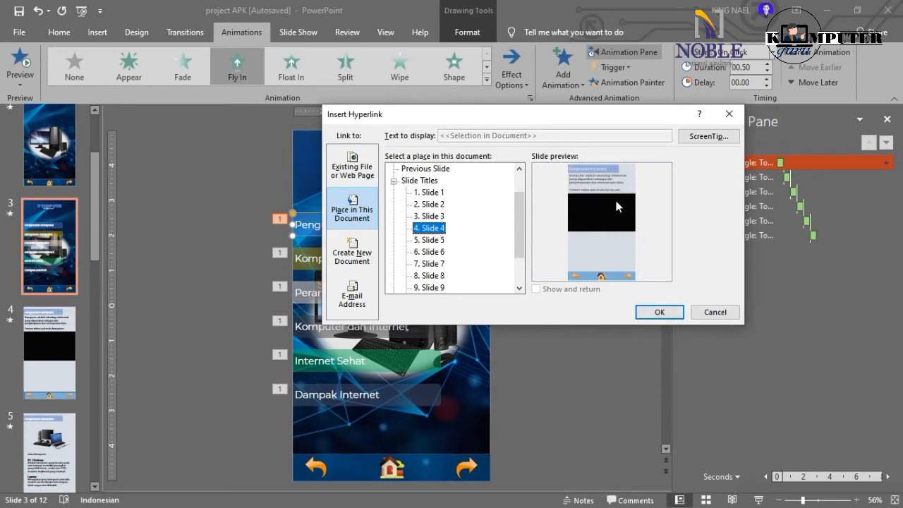
click(653, 312)
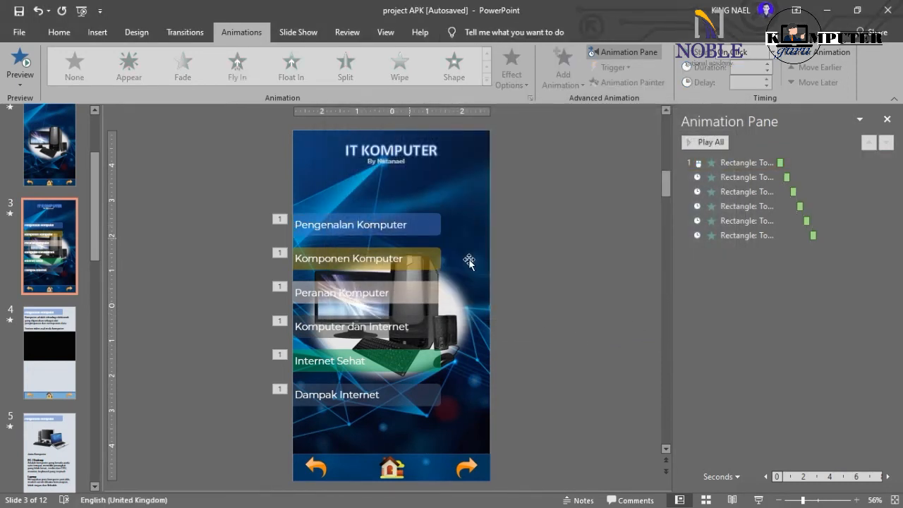
click(428, 227)
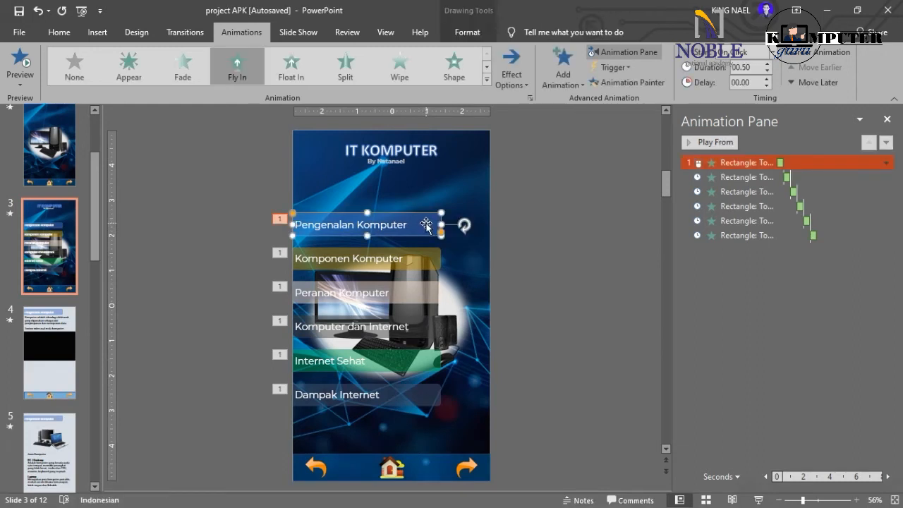
click(555, 257)
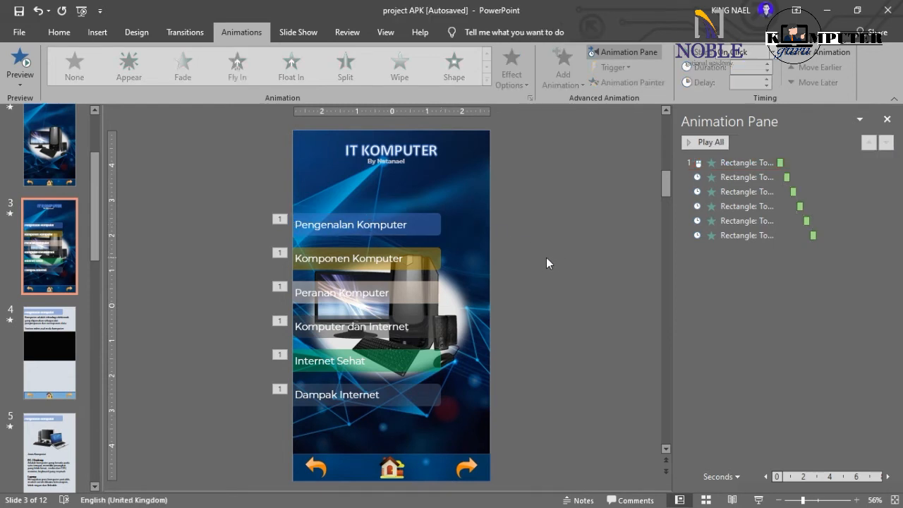
Remove the existing link from the Komponen Komputer bar on slide 3
click(420, 259)
right_click(423, 261)
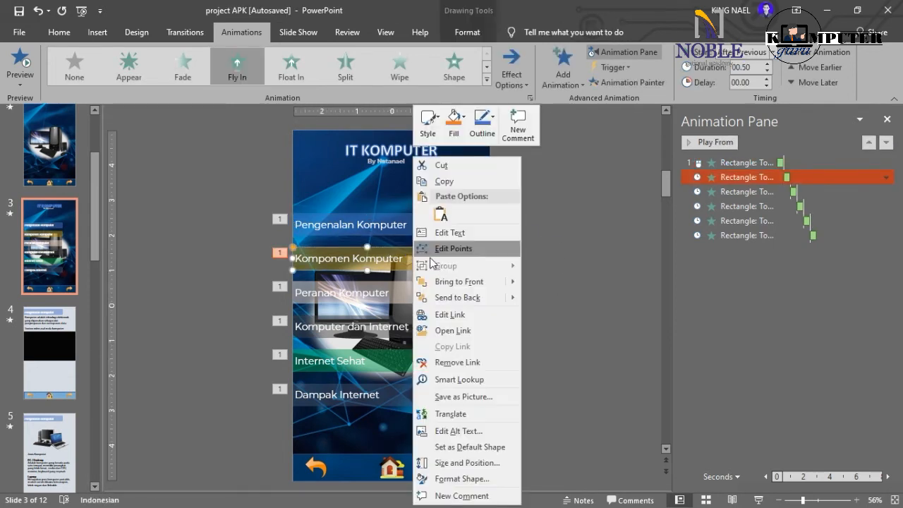
click(583, 357)
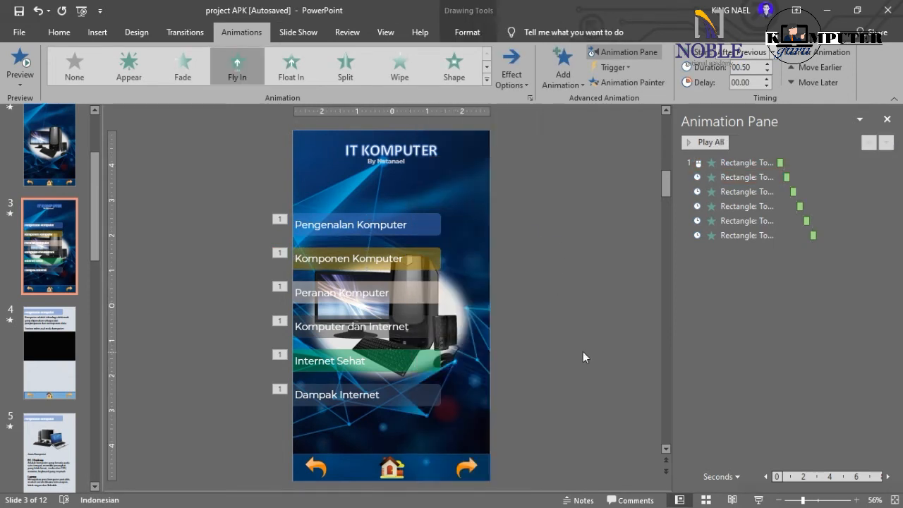
click(421, 261)
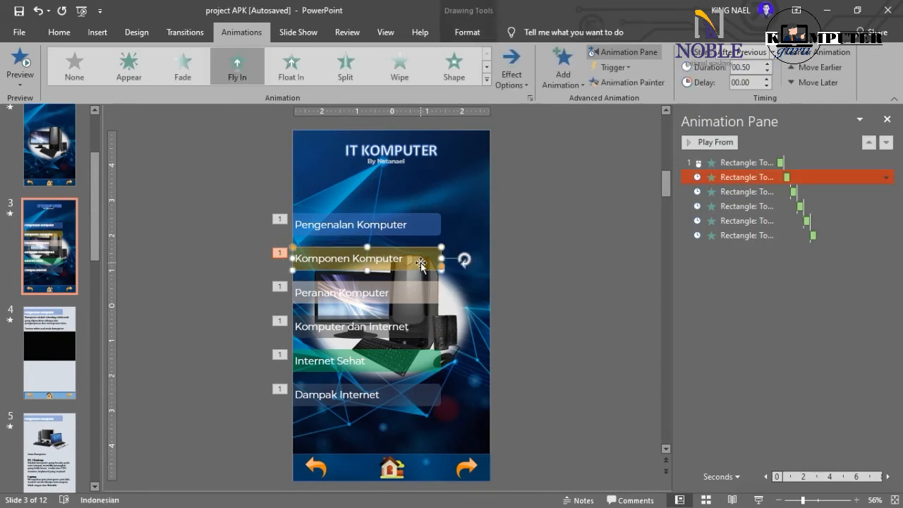
right_click(421, 262)
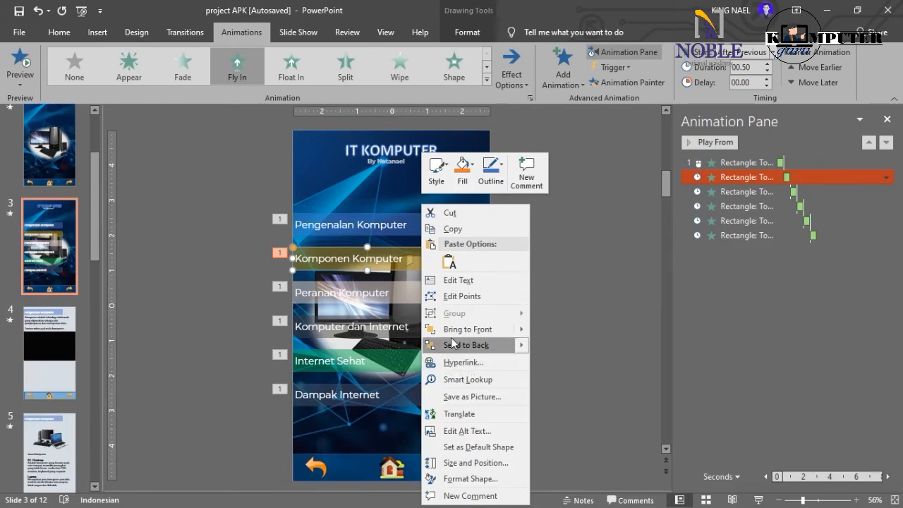
click(413, 264)
right_click(410, 260)
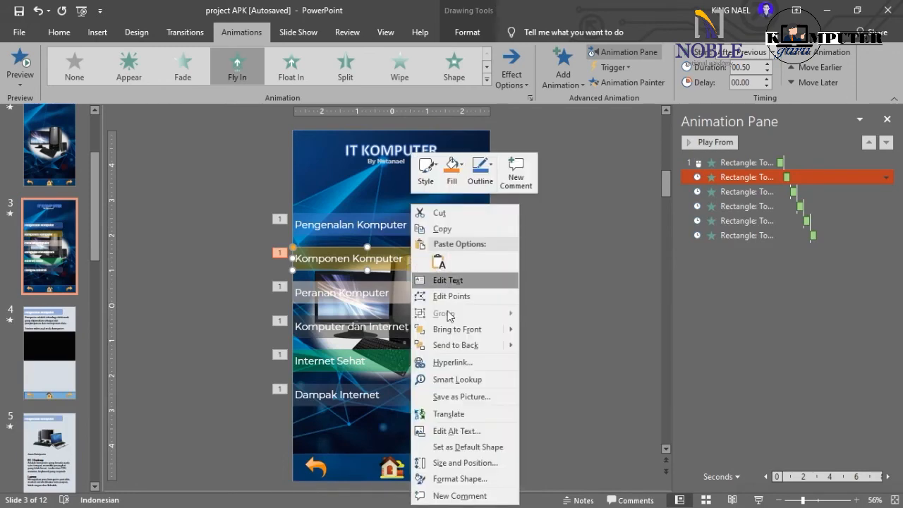
click(452, 363)
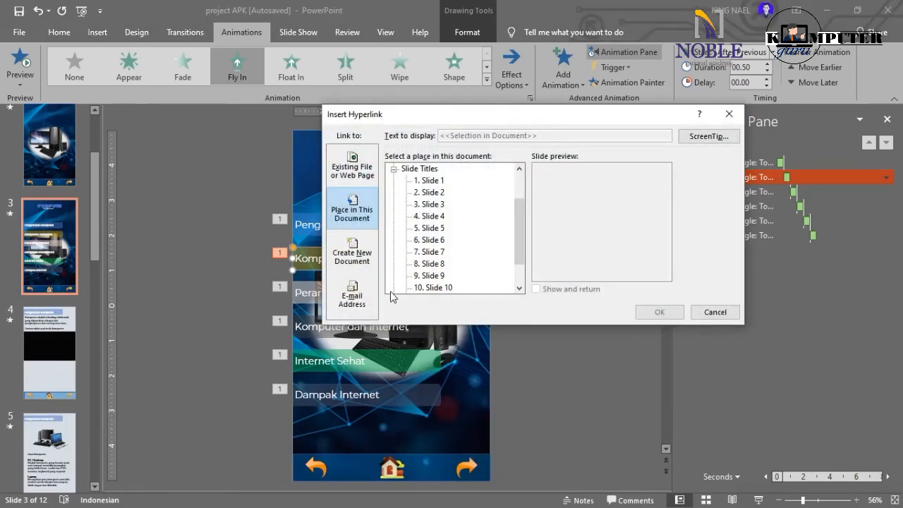
drag(498, 119, 655, 121)
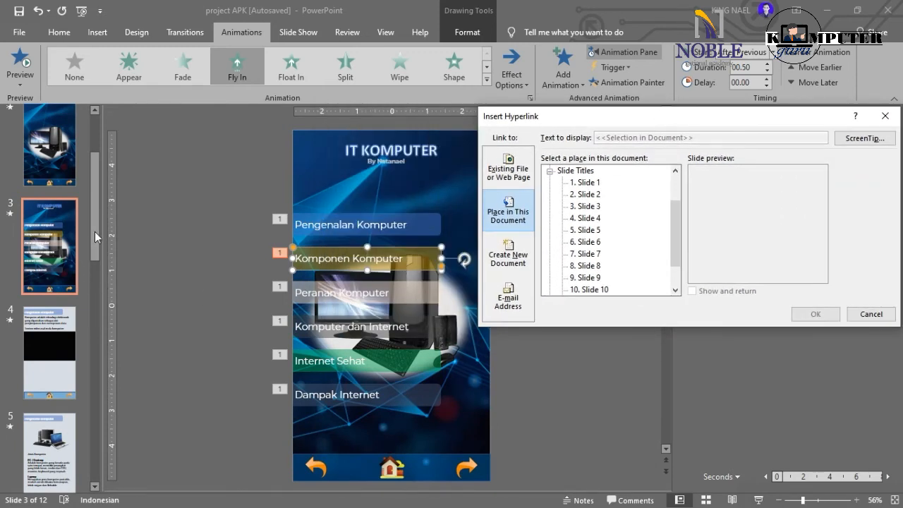
click(884, 116)
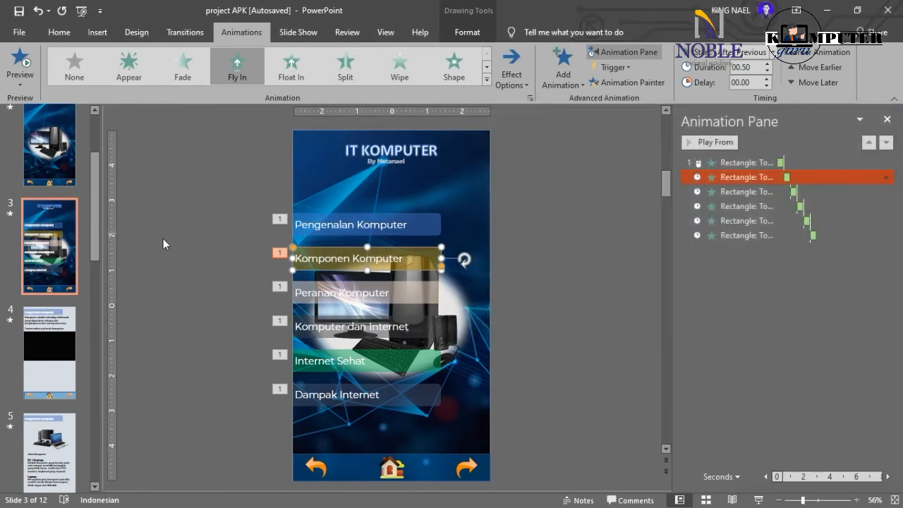
Check which content slide belongs to the Komponen Komputer bar and return to menu slide 3
drag(94, 234, 98, 293)
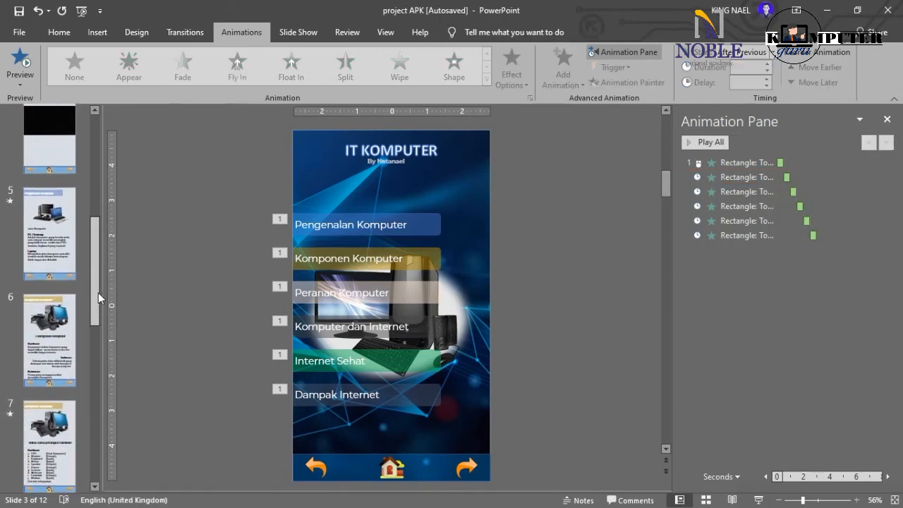
click(53, 337)
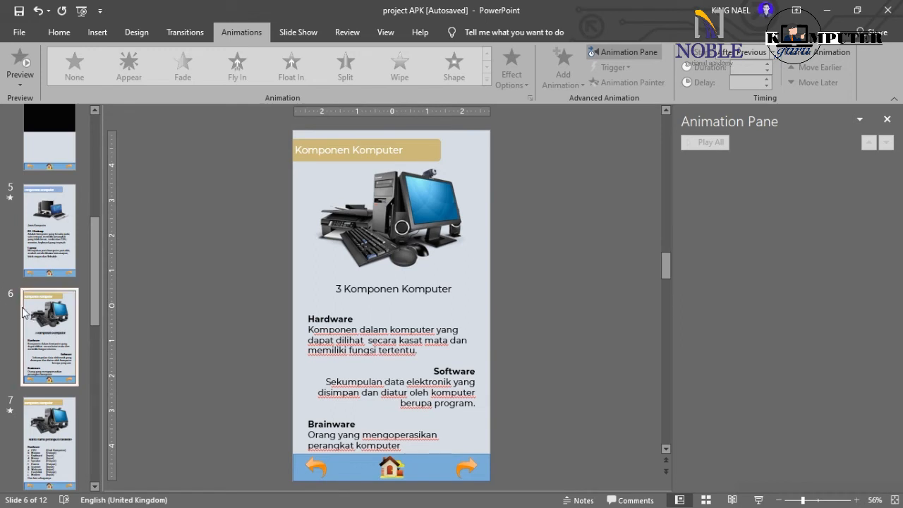
scroll(60, 315, up, 2)
click(49, 189)
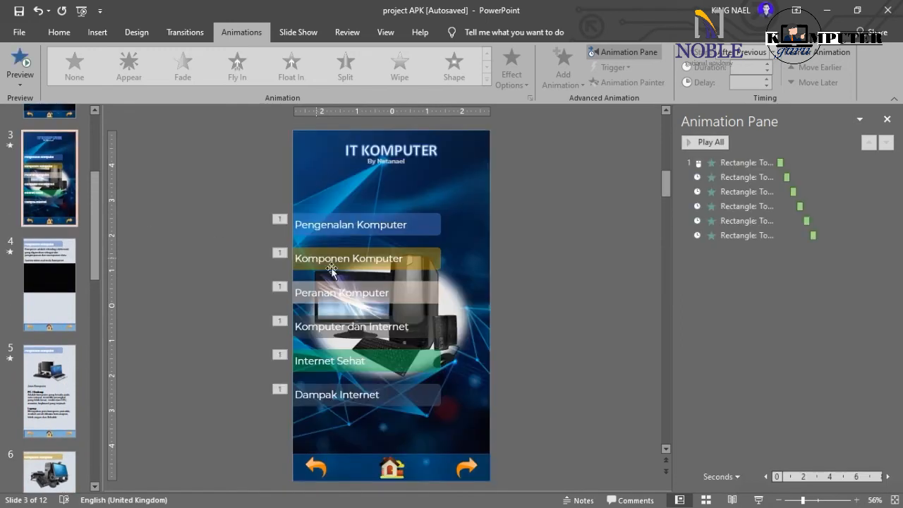
Link the Komponen Komputer bar on slide 3 to Slide 6 as a place in this document
click(394, 267)
right_click(417, 264)
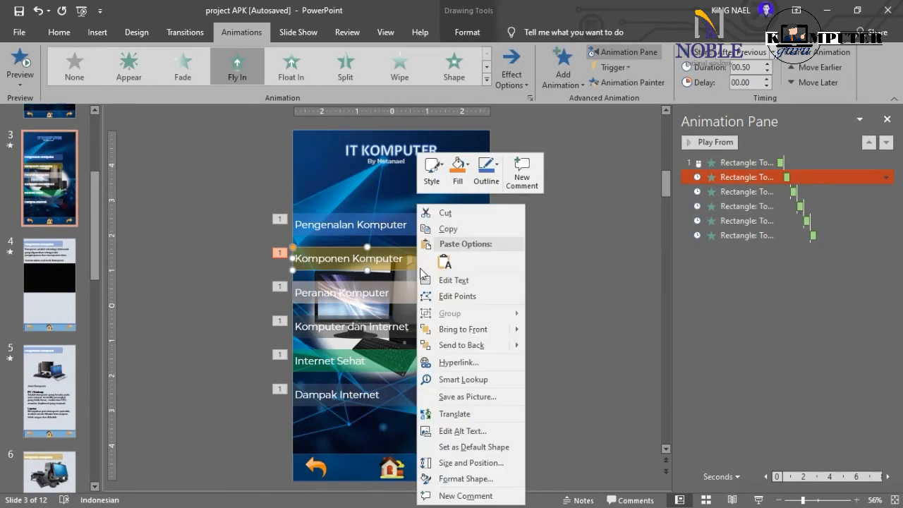
click(461, 362)
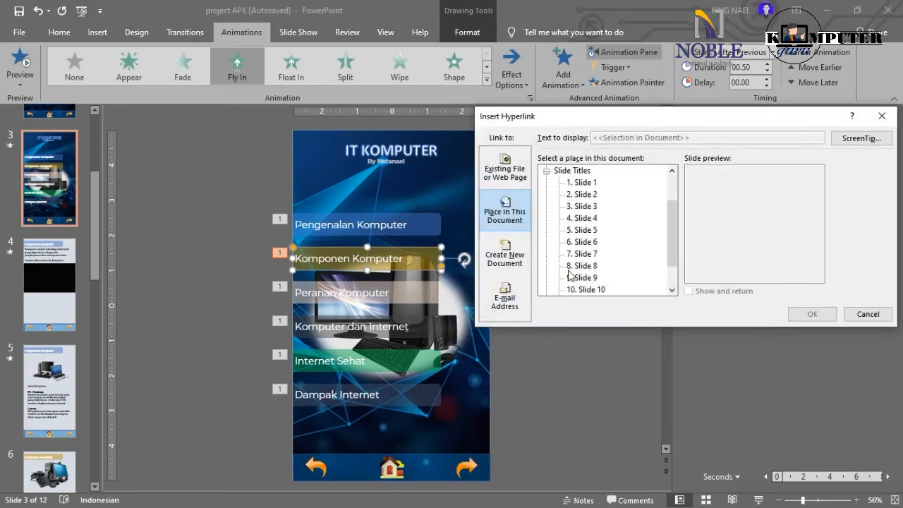
click(587, 242)
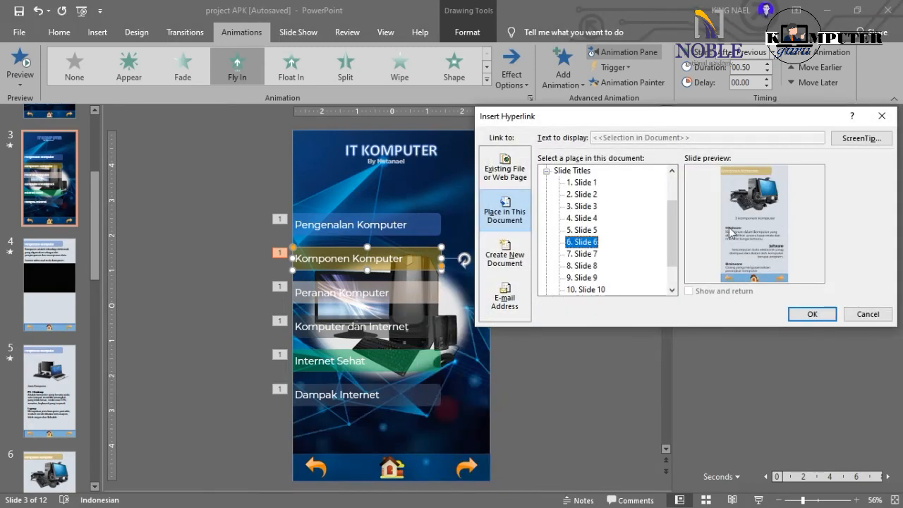
click(812, 314)
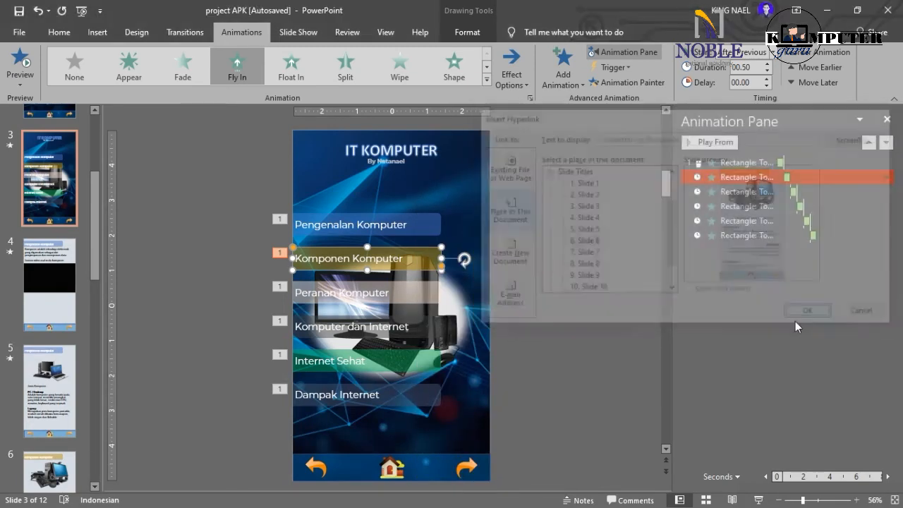
click(548, 352)
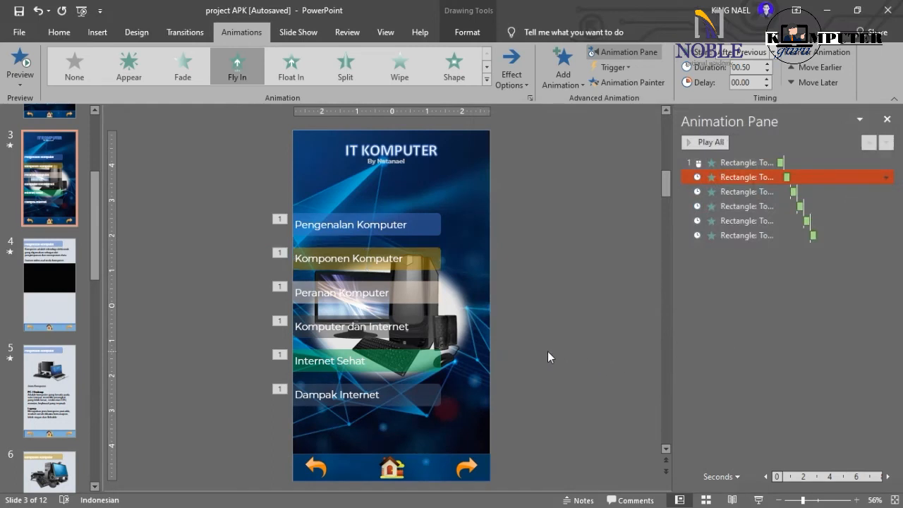
Examine the home icon on menu slide 3 and browse the content slides 4 to 6 that carry the same icon
click(393, 471)
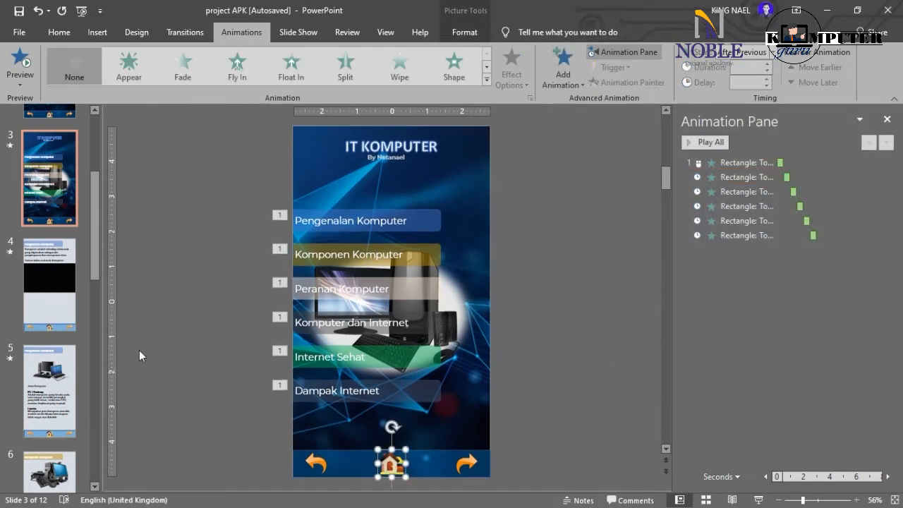
click(66, 302)
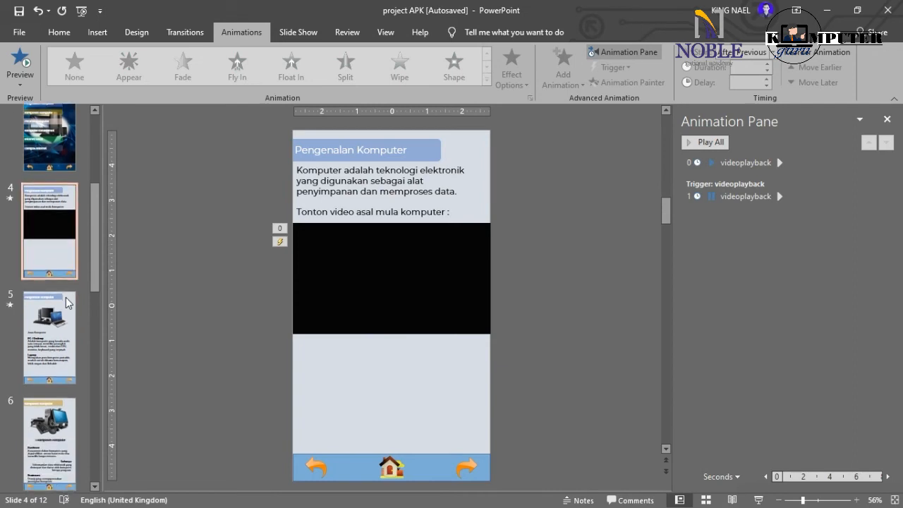
click(67, 302)
click(50, 212)
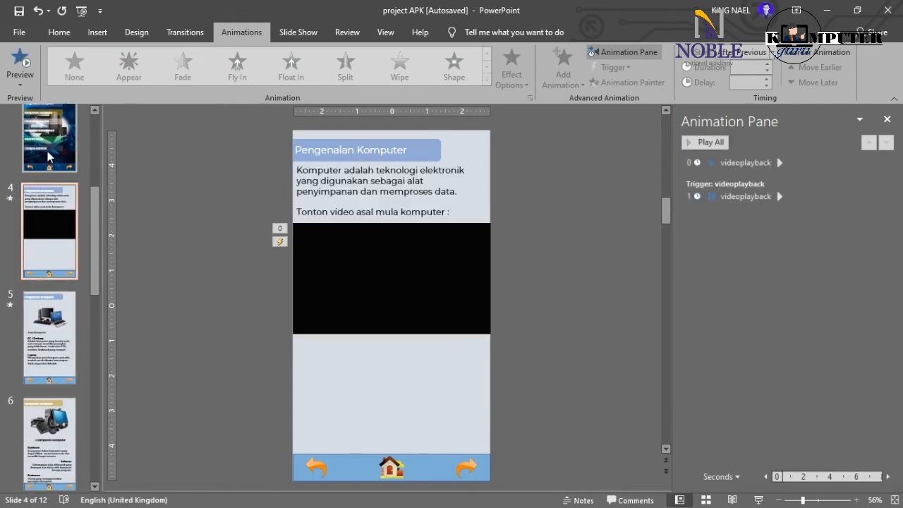
click(48, 156)
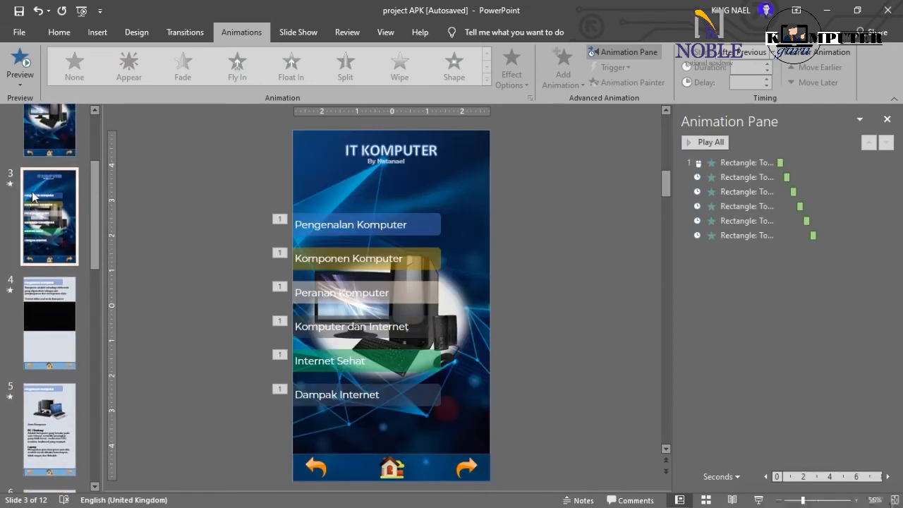
scroll(33, 196, down, 5)
click(54, 364)
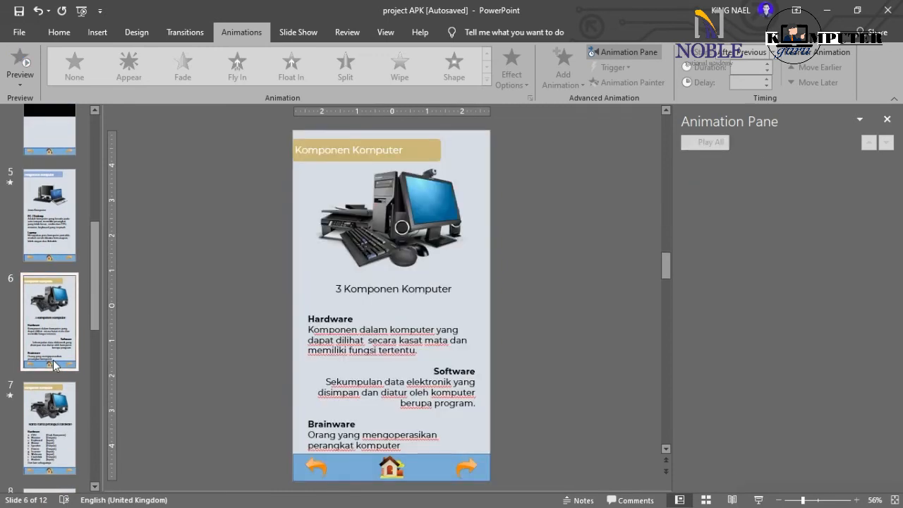
scroll(54, 363, down, 1)
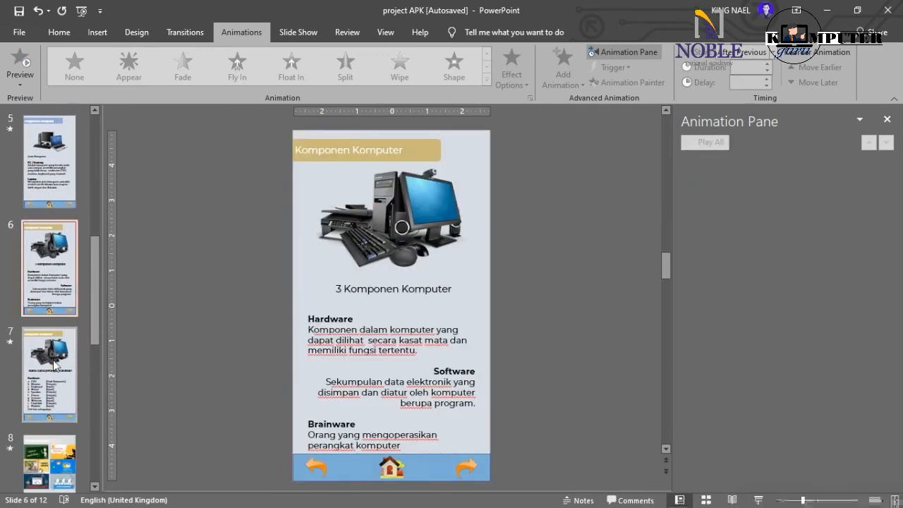
click(51, 175)
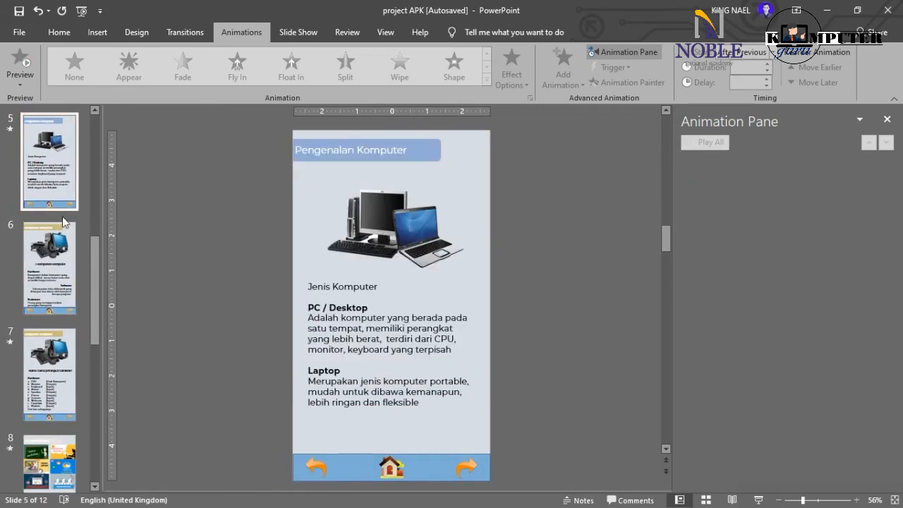
Inspect the link target of the home icon on slide 5 without changing it, and select the same icon on slide 7
click(390, 470)
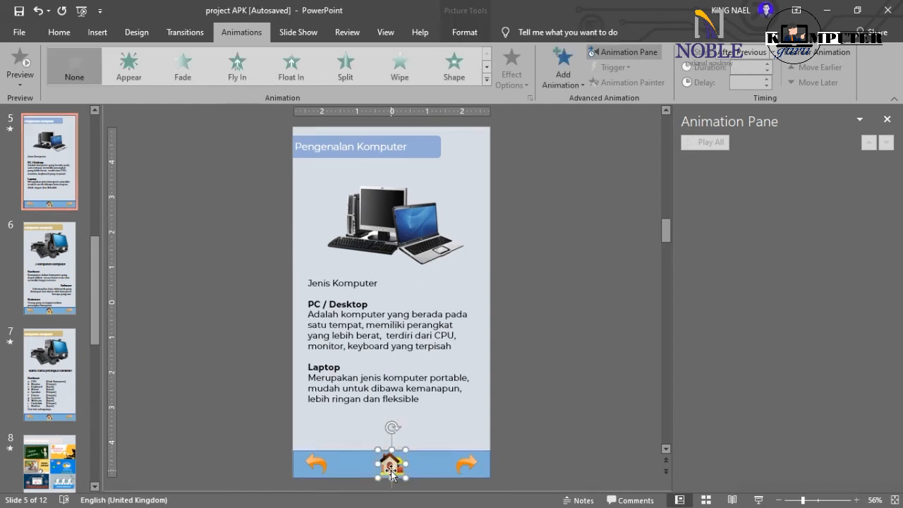
right_click(400, 470)
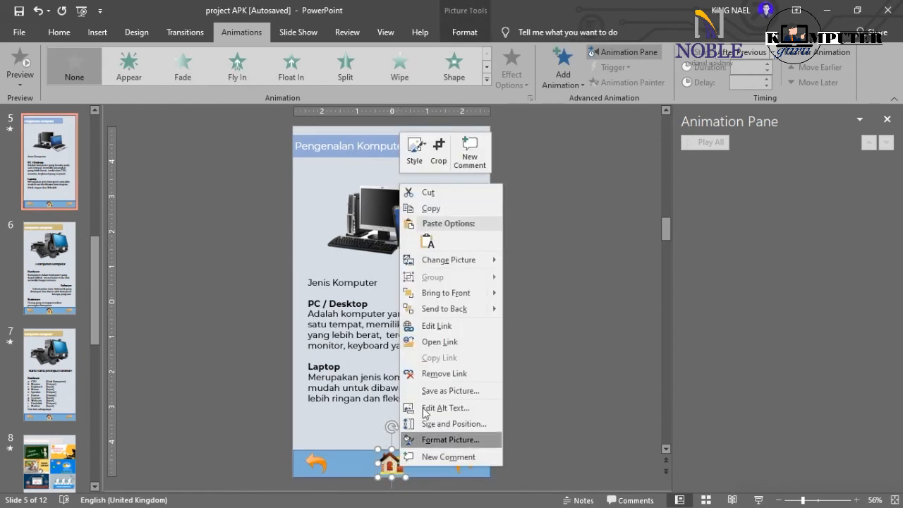
click(430, 326)
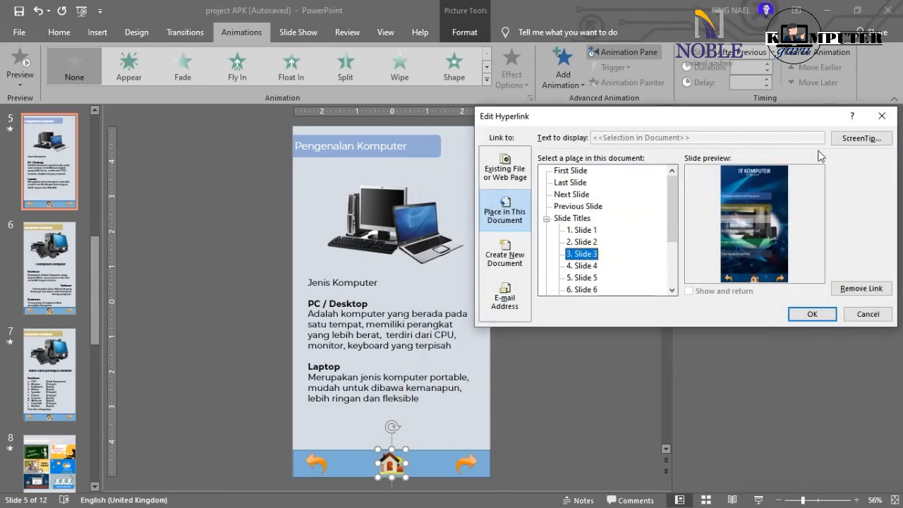
click(881, 115)
scroll(261, 446, down, 2)
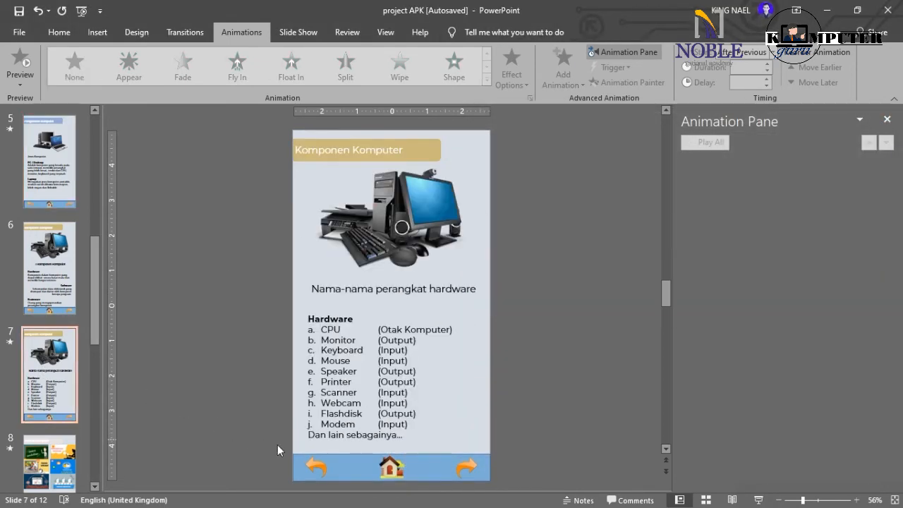
click(391, 467)
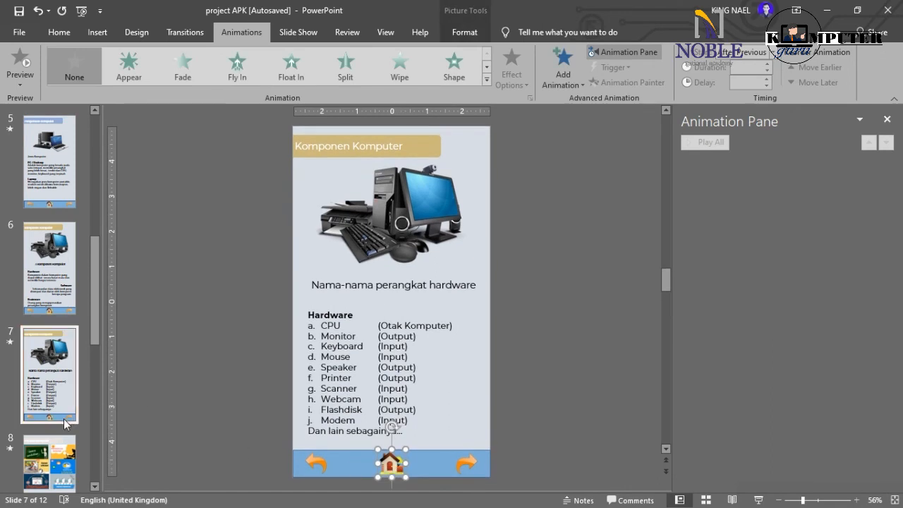
Check the home icons on content slides 8 and 9 and return to menu slide 3
click(59, 444)
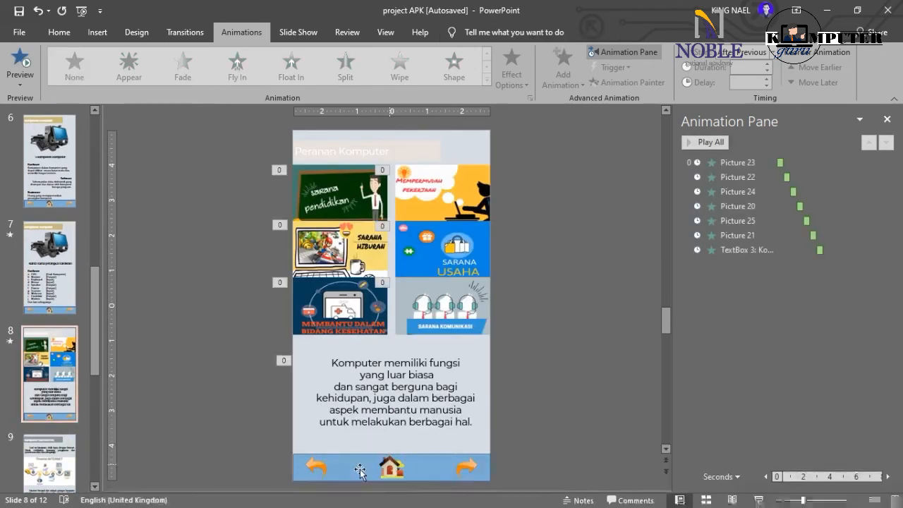
scroll(369, 469, down, 2)
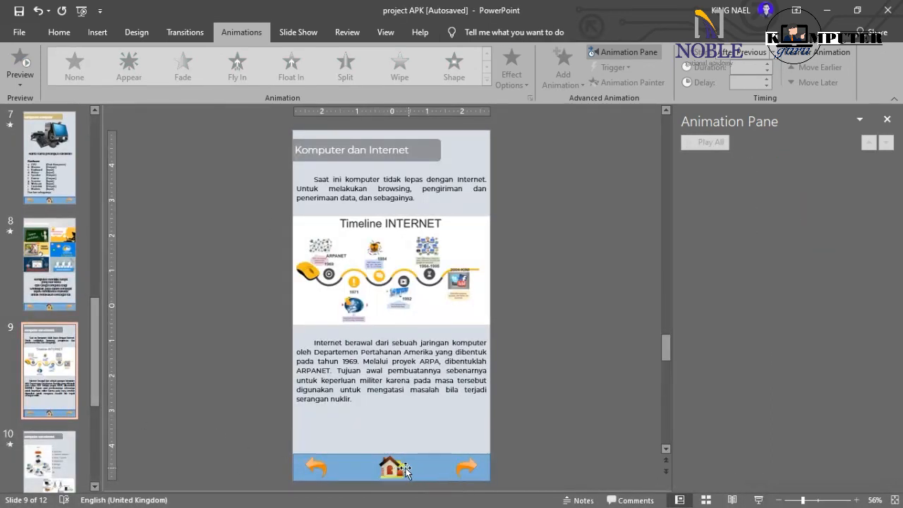
scroll(59, 452, up, 4)
scroll(60, 451, up, 5)
scroll(62, 398, down, 1)
click(58, 277)
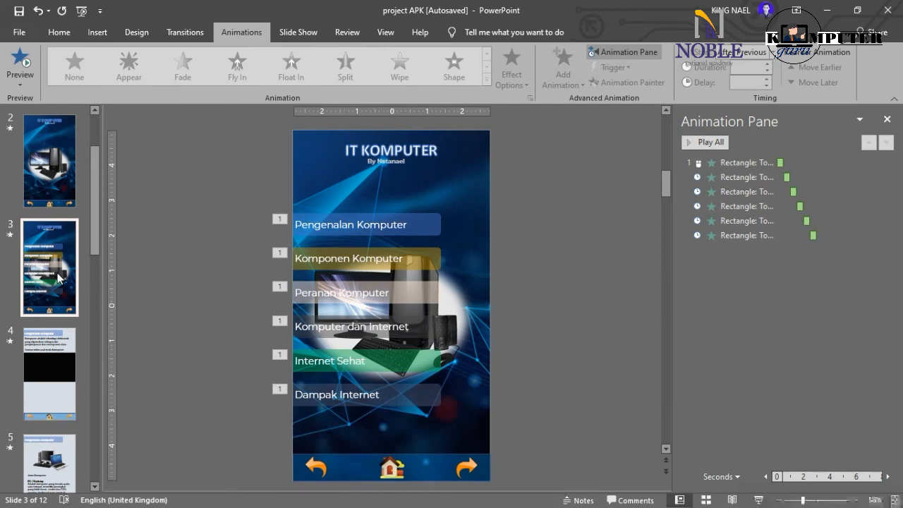
Inspect the back arrow's link target on slide 4 and compare slides 4 and 5 of the Pengenalan Komputer section
scroll(58, 277, down, 1)
click(61, 338)
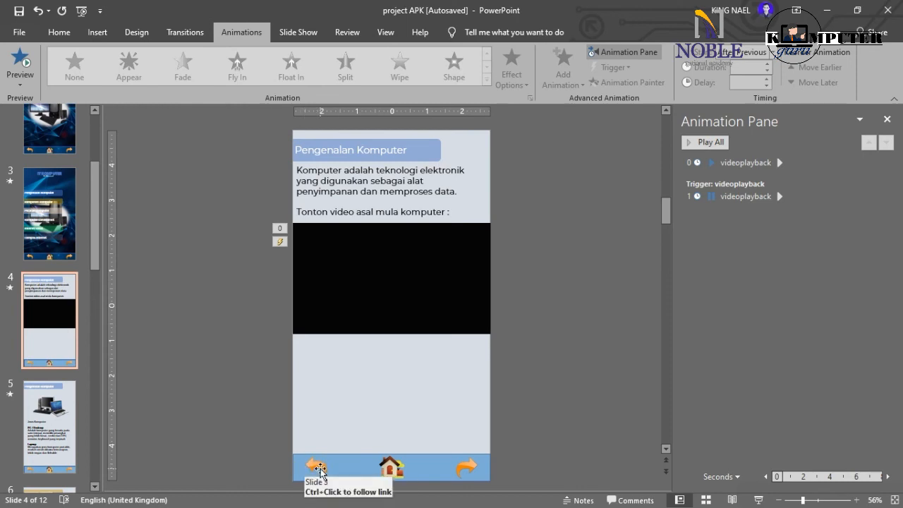
scroll(42, 371, down, 2)
click(43, 377)
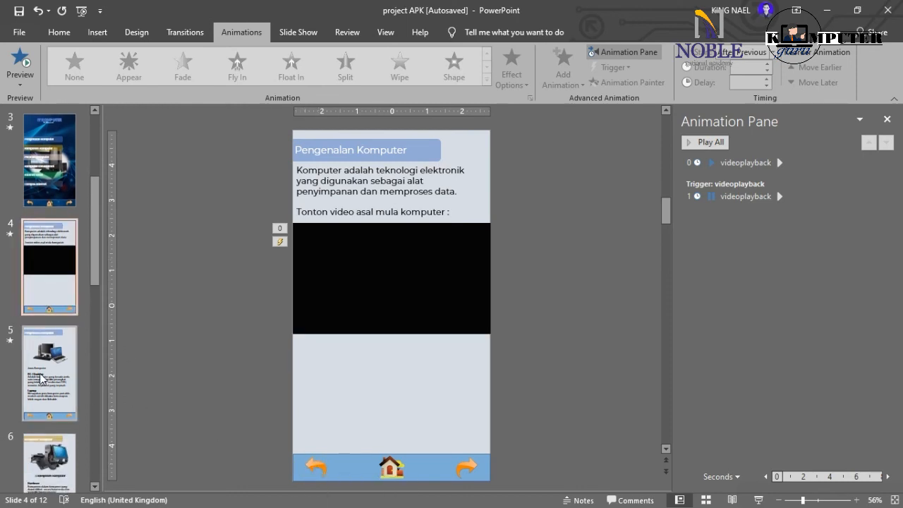
click(60, 282)
click(61, 389)
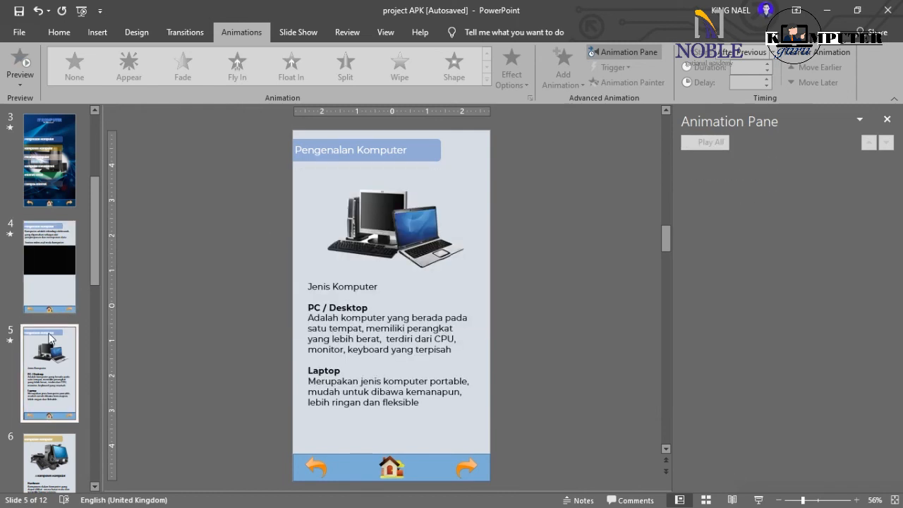
click(53, 296)
click(56, 365)
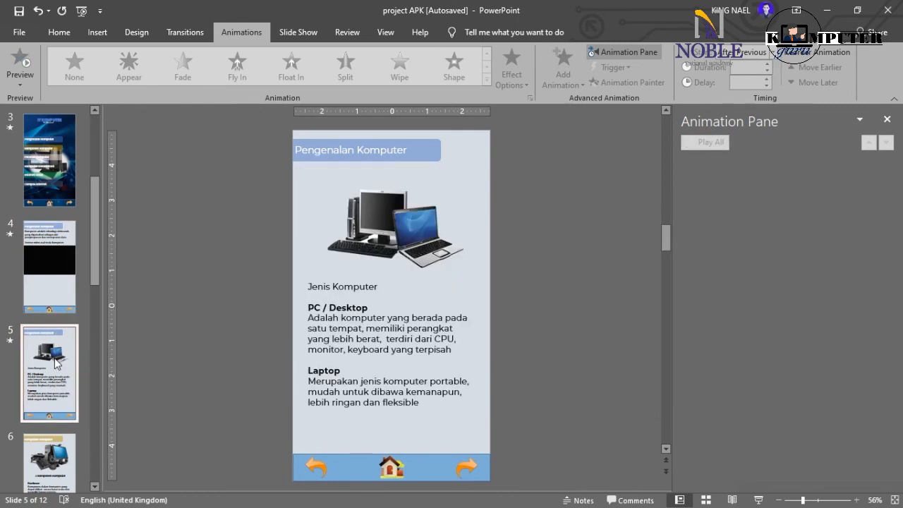
Check the link targets of the forward arrow on slide 4 and the back arrow on slide 5
click(61, 281)
click(469, 469)
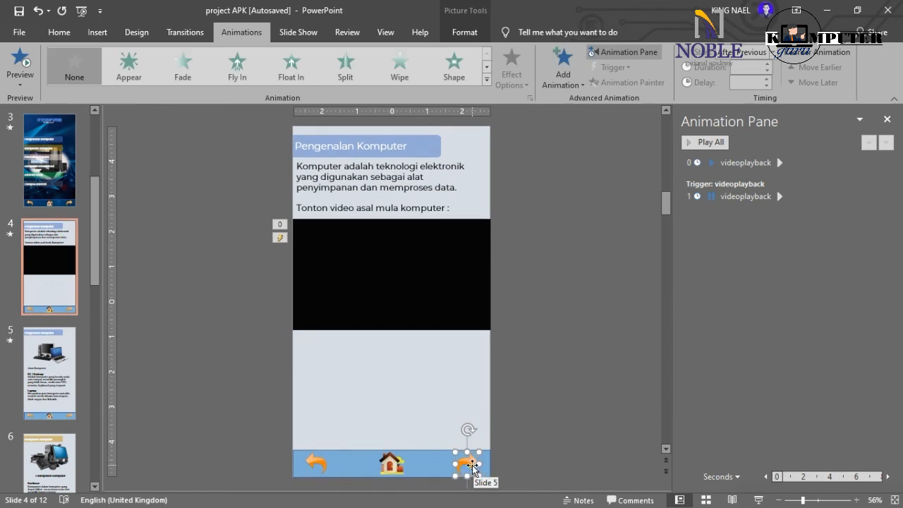
click(40, 401)
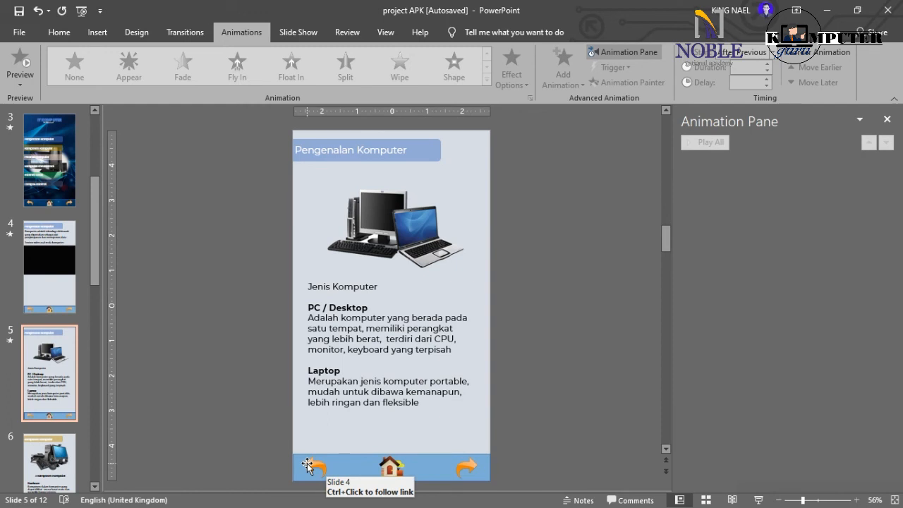
Return to opening slide 1, run the presentation as a slide show and follow the MULAI link
drag(94, 253, 93, 173)
click(73, 169)
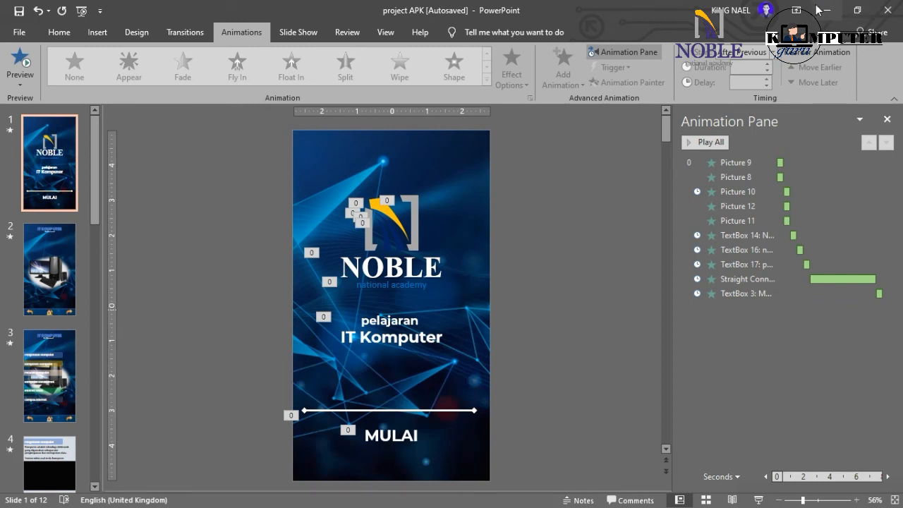
click(861, 11)
click(703, 346)
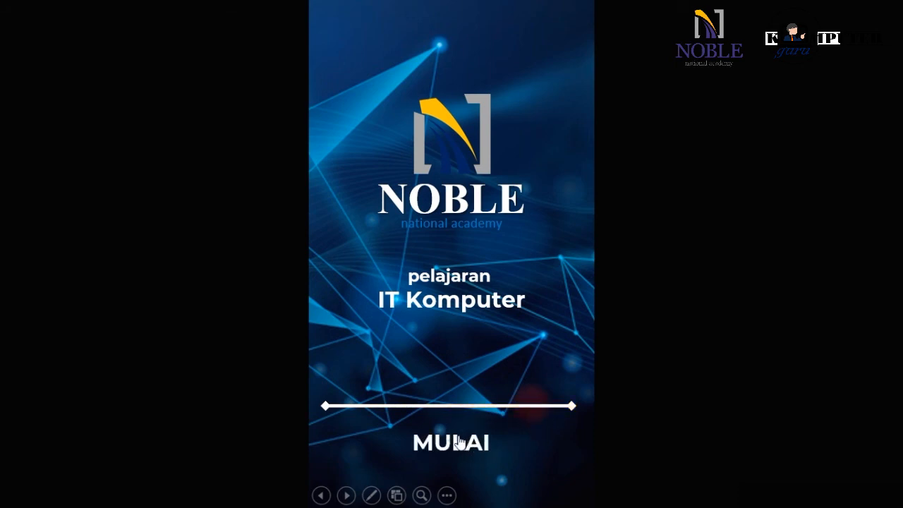
click(456, 445)
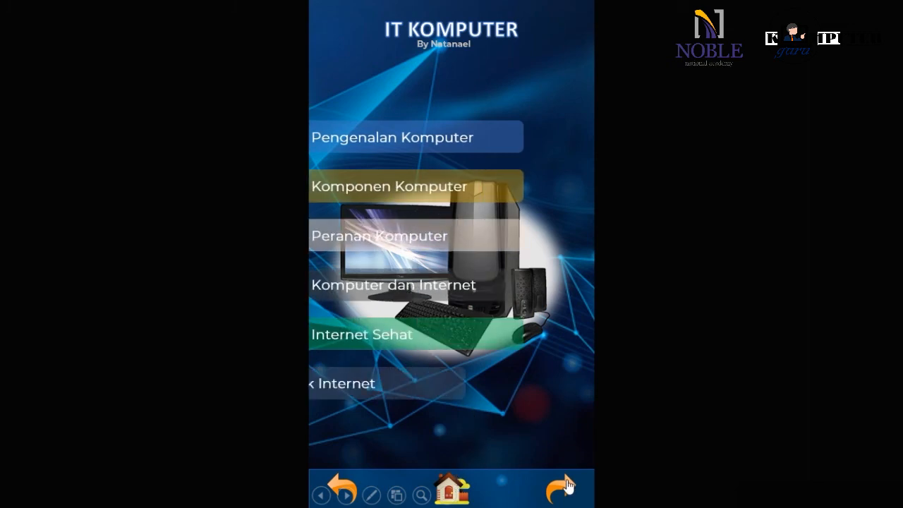
Test the Peranan Komputer and Dampak Internet bars in the slide show, returning to the menu with the home icon after each
click(392, 237)
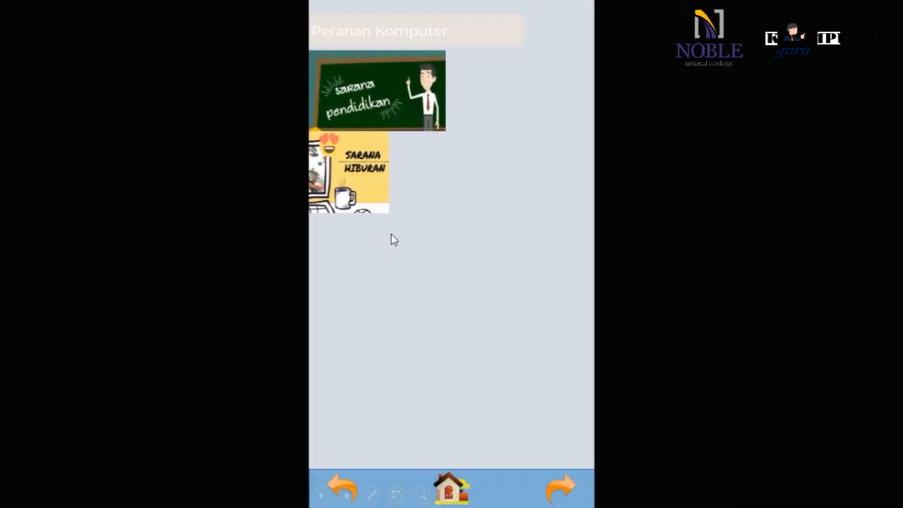
click(451, 484)
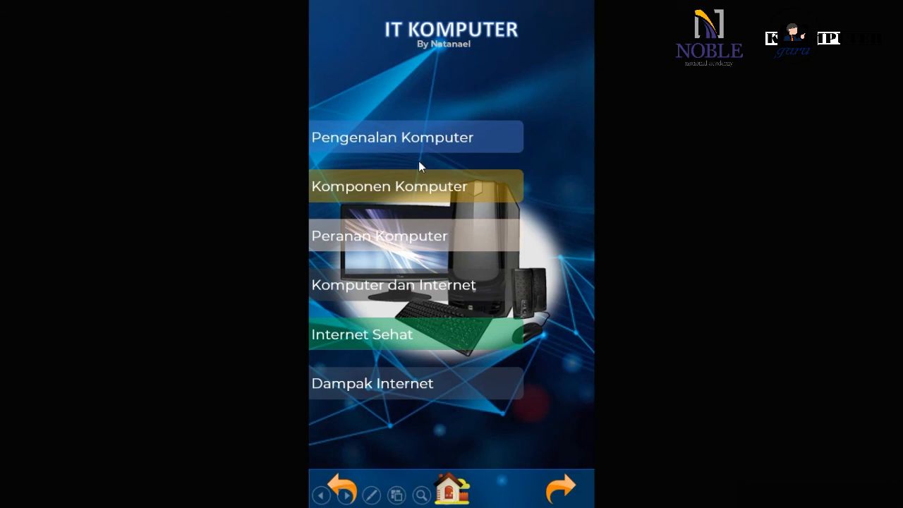
click(419, 385)
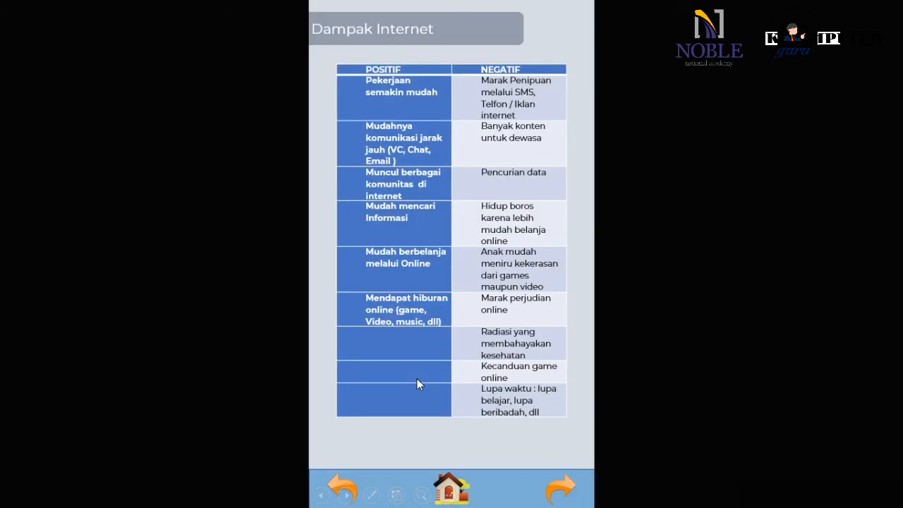
click(452, 483)
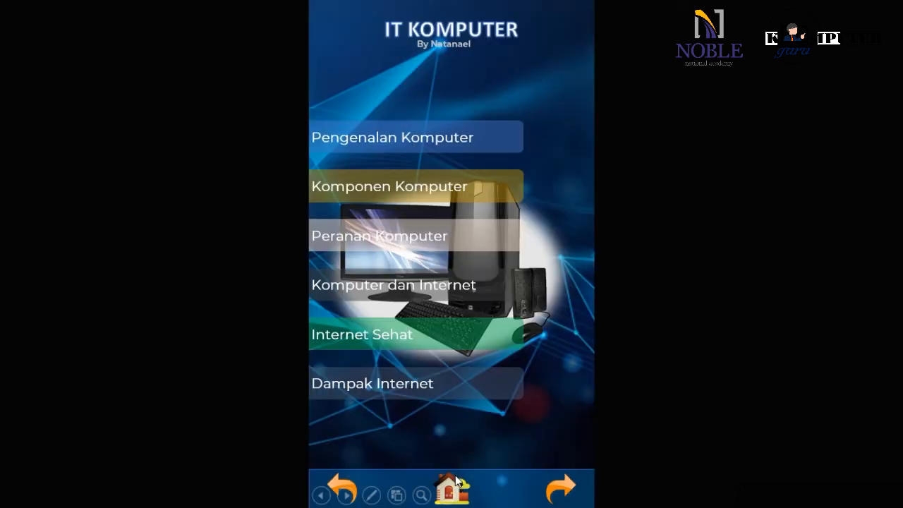